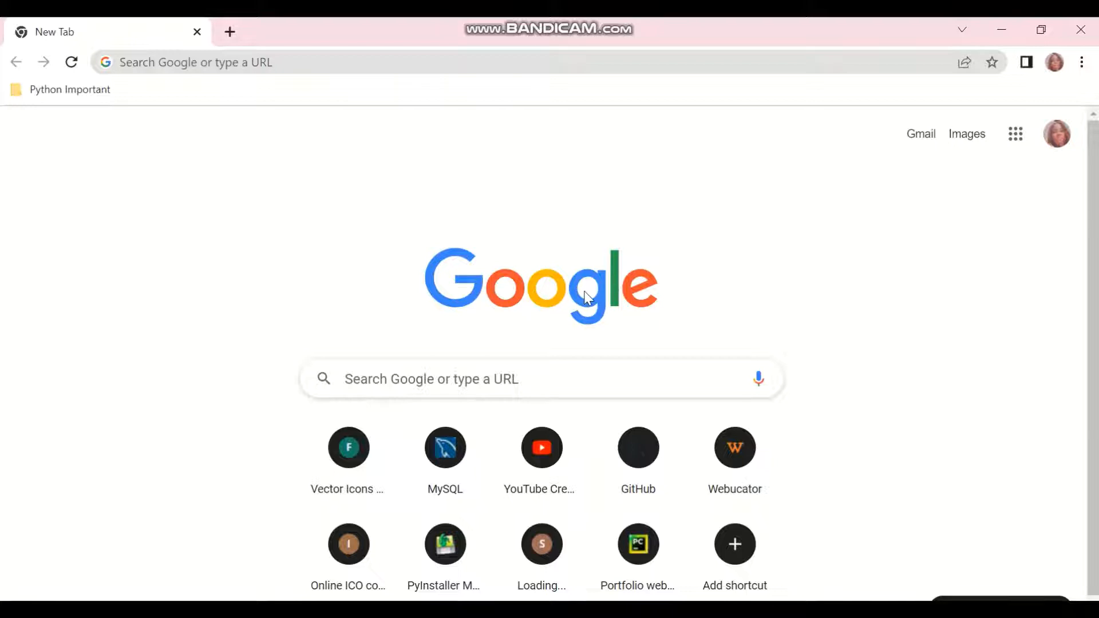
left_click(292, 63)
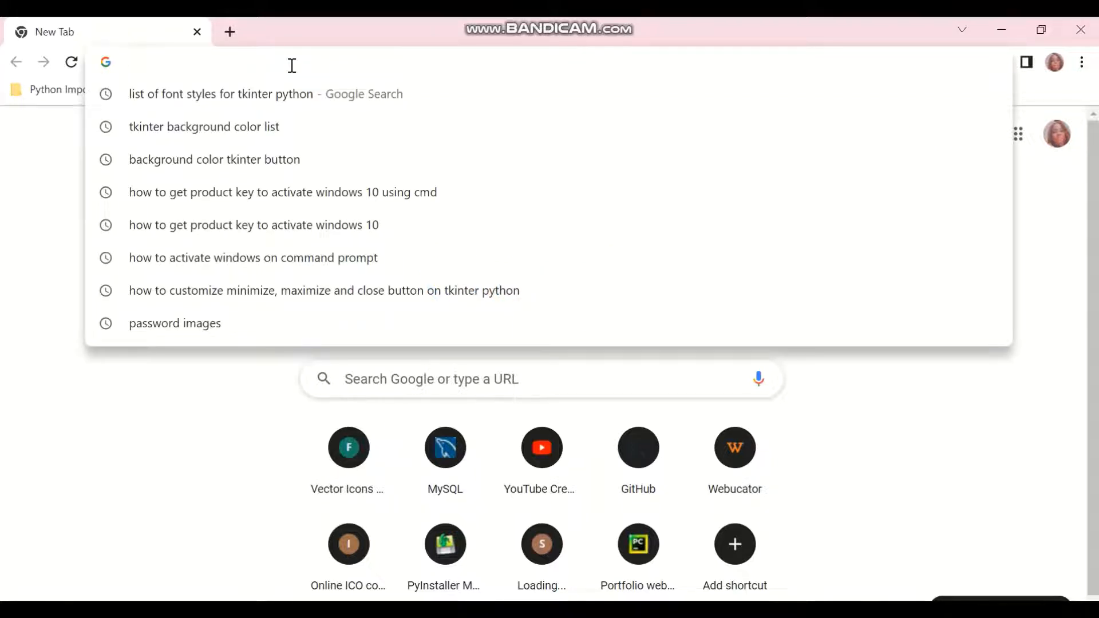
type("ww")
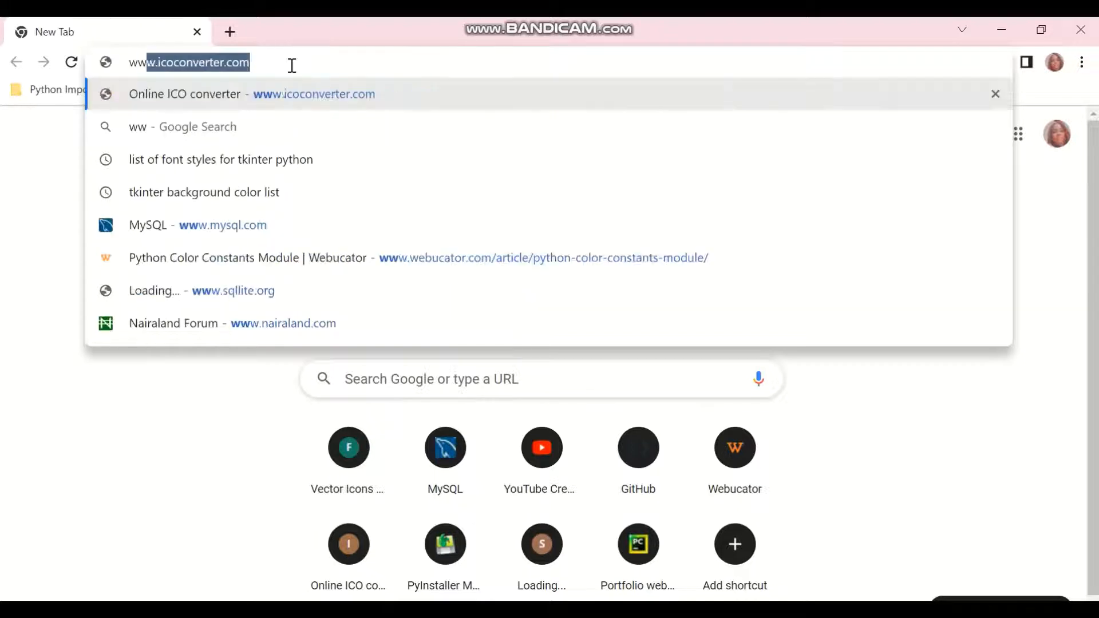
type("w.smys")
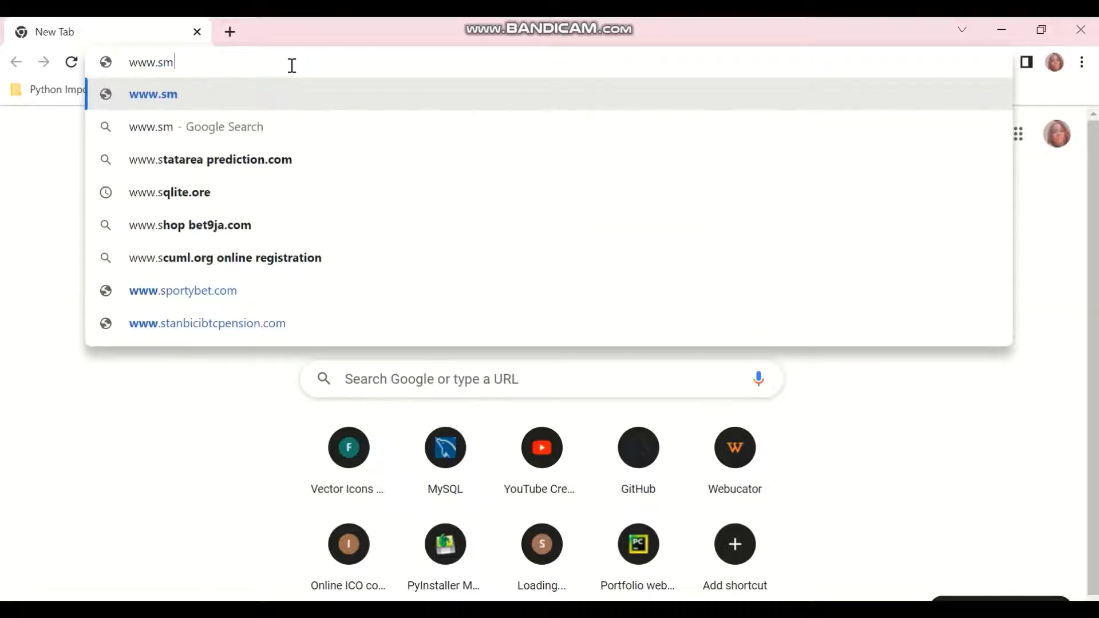
key("BackSpace")
key("BackSpace")
key("BackSpace")
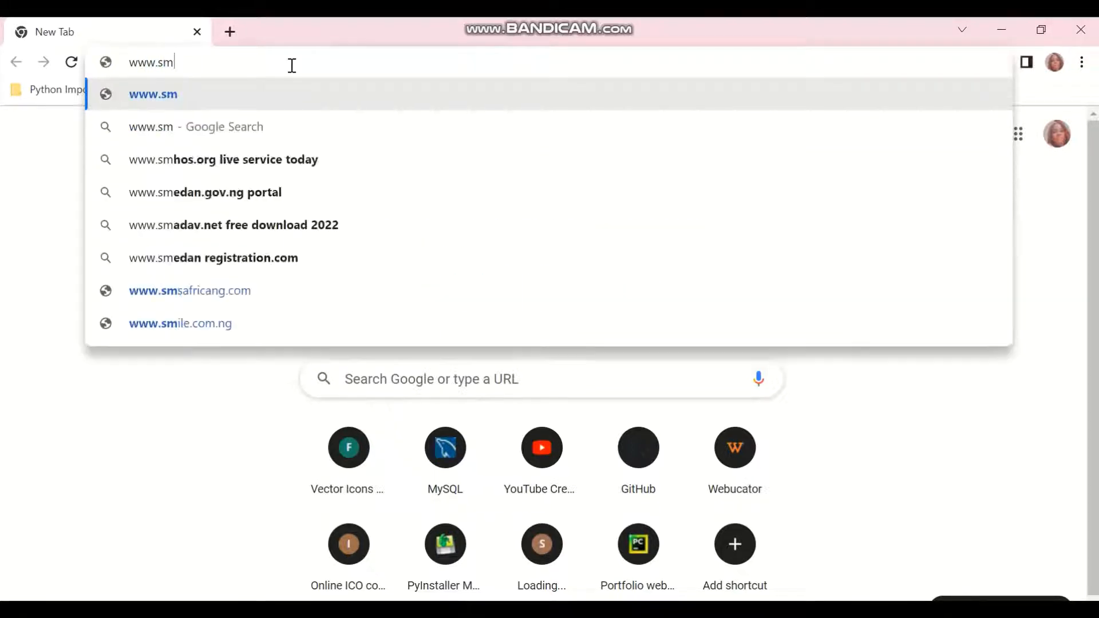
type("ql")
key("BackSpace")
key("BackSpace")
key("BackSpace")
key("BackSpace")
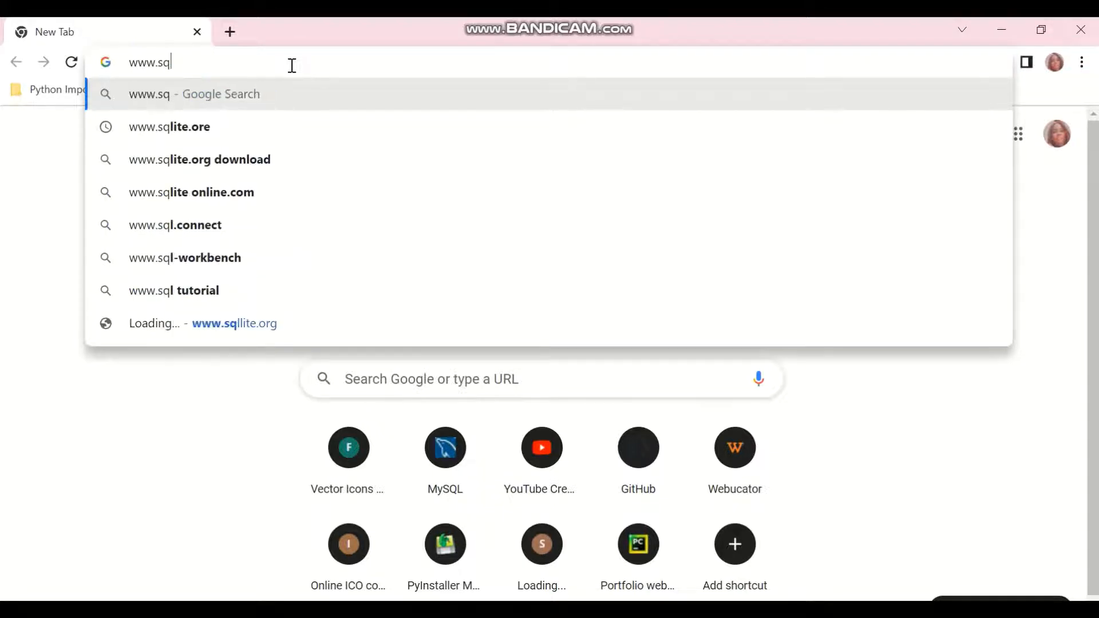
type("mys")
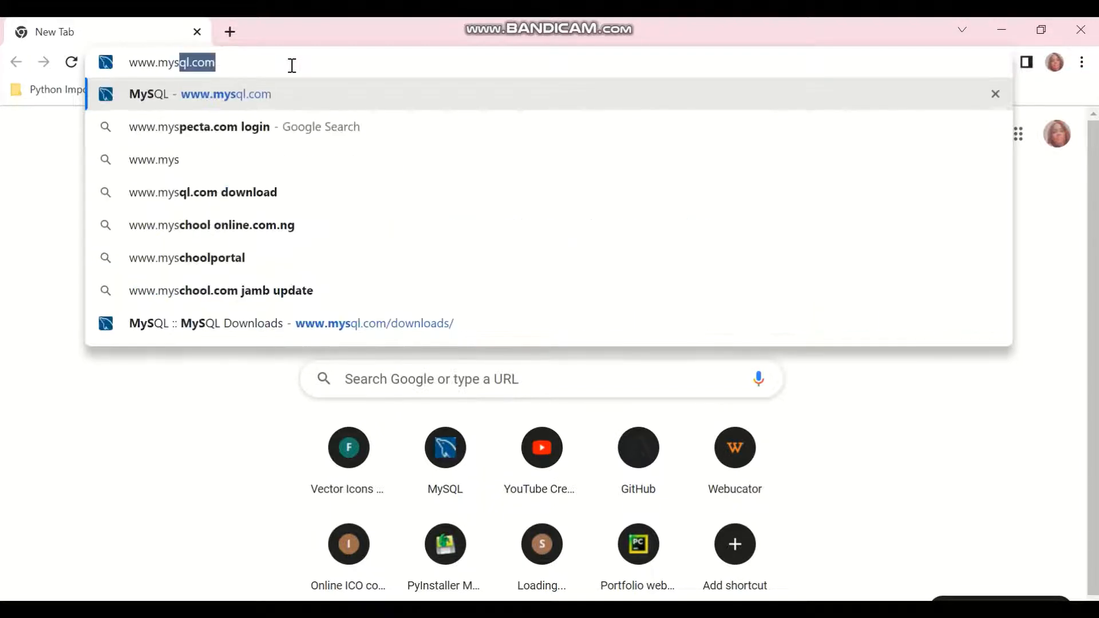
type("ql.com")
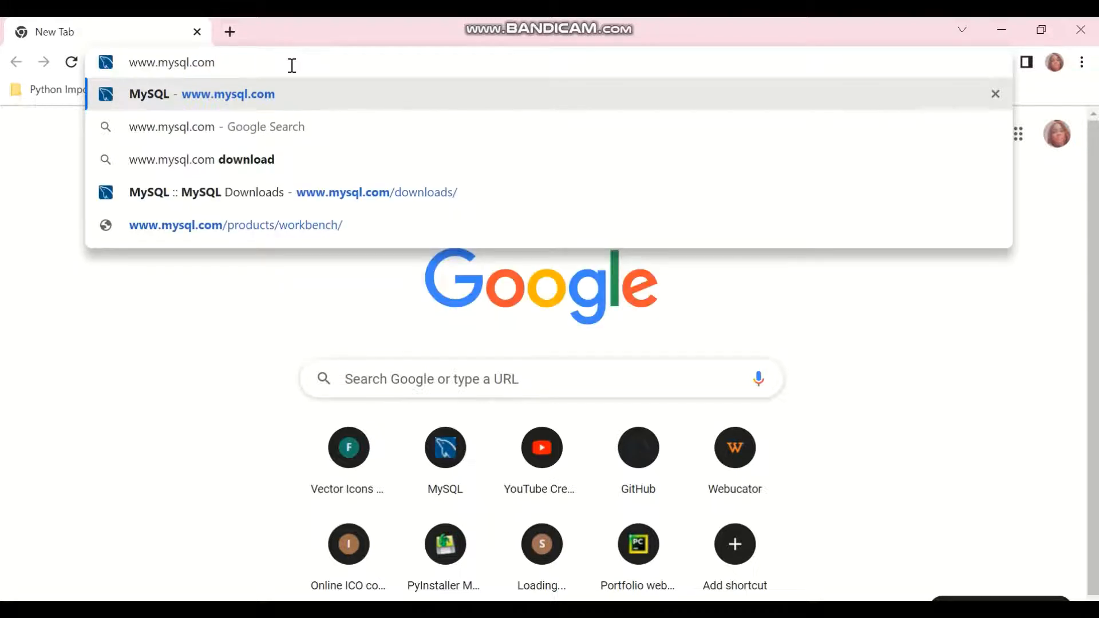
key("Return")
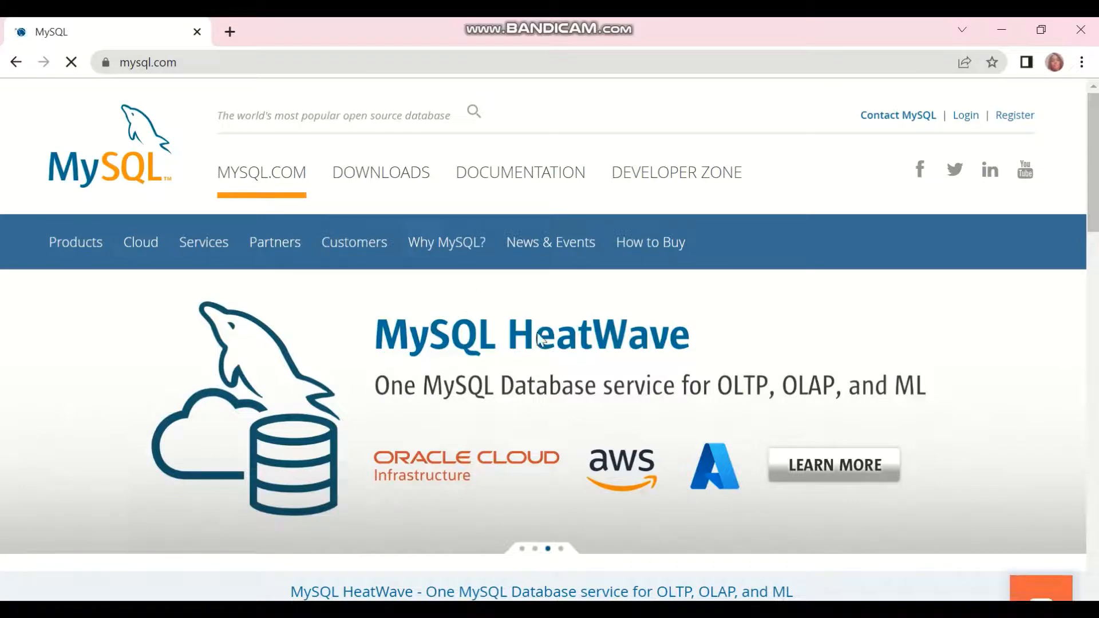
From DOWNLOADS, go to the MySQL Community (GPL) Downloads page
left_click(372, 179)
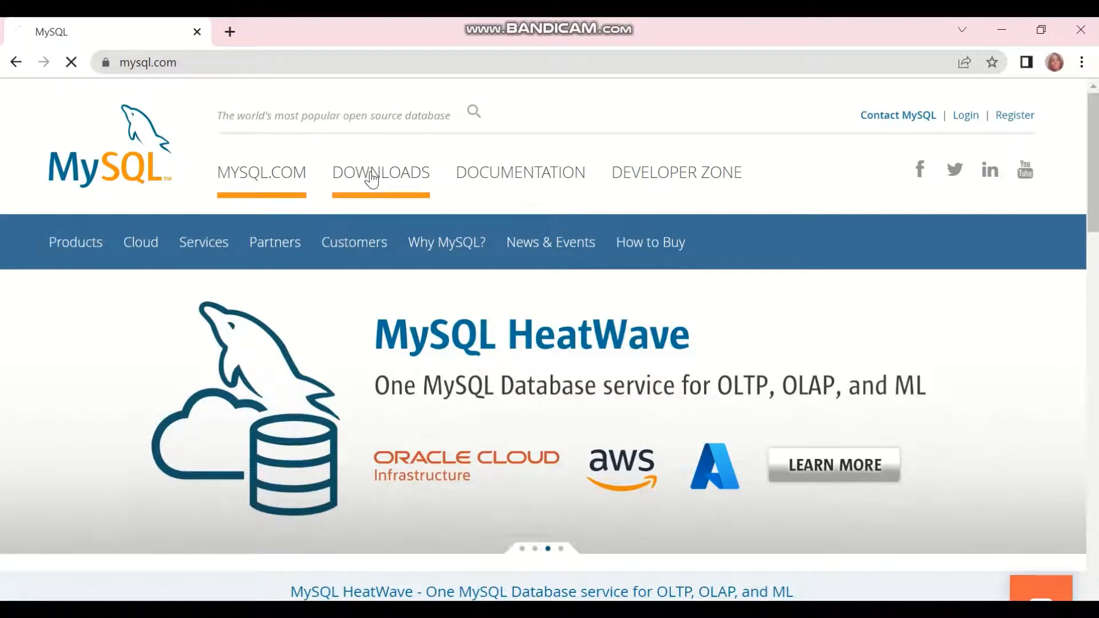
scroll(436, 266, "down", 7)
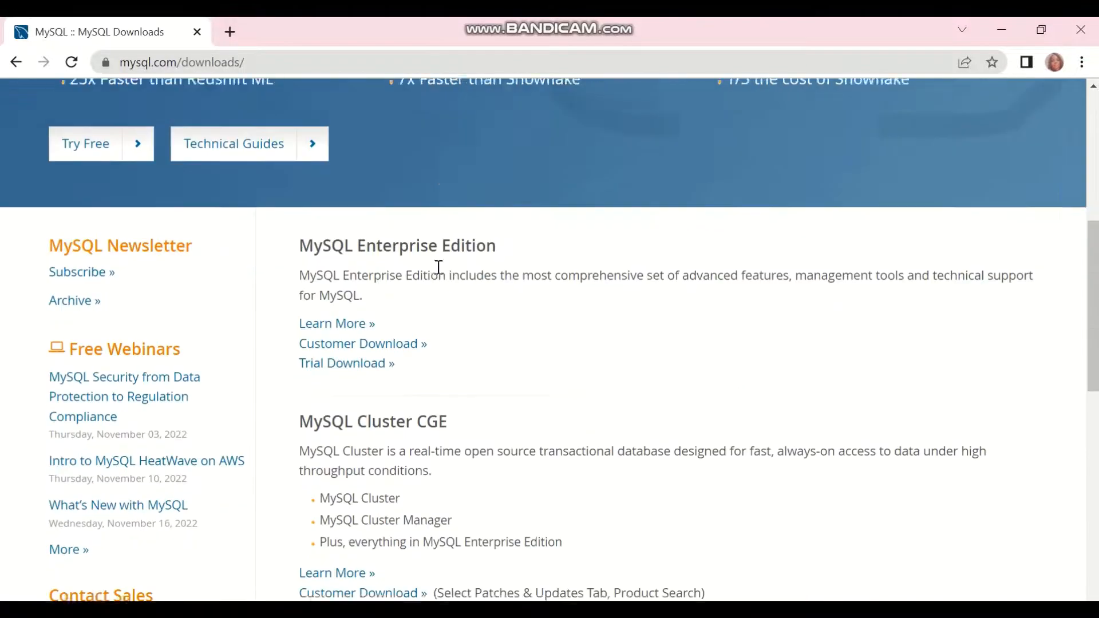
scroll(437, 299, "down", 7)
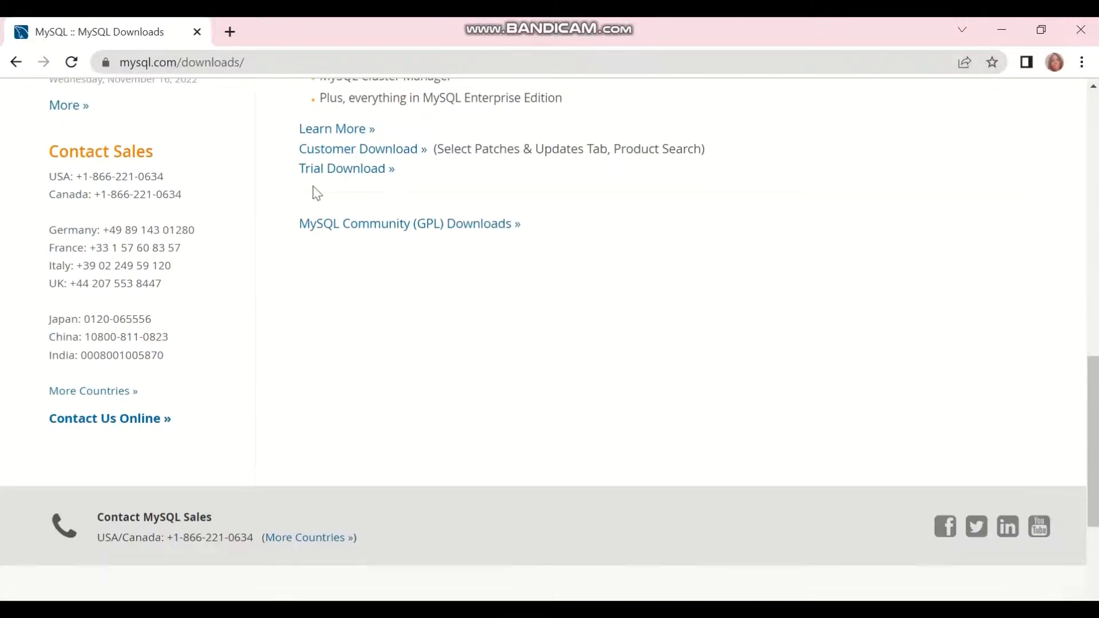
scroll(442, 321, "up", 4)
scroll(444, 324, "down", 7)
scroll(442, 316, "up", 4)
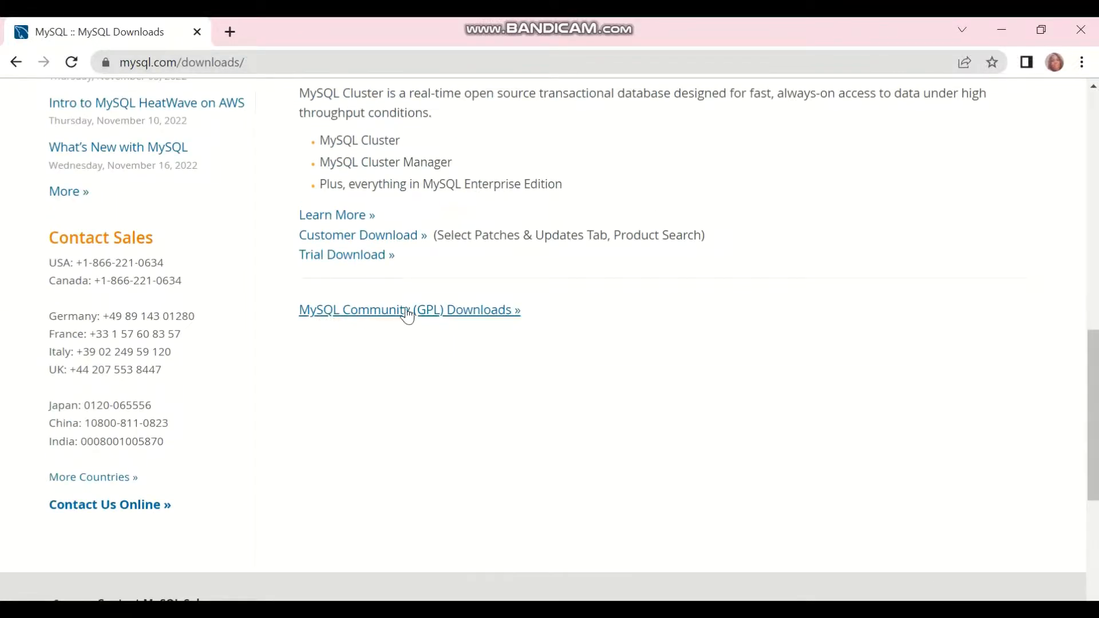
left_click(465, 318)
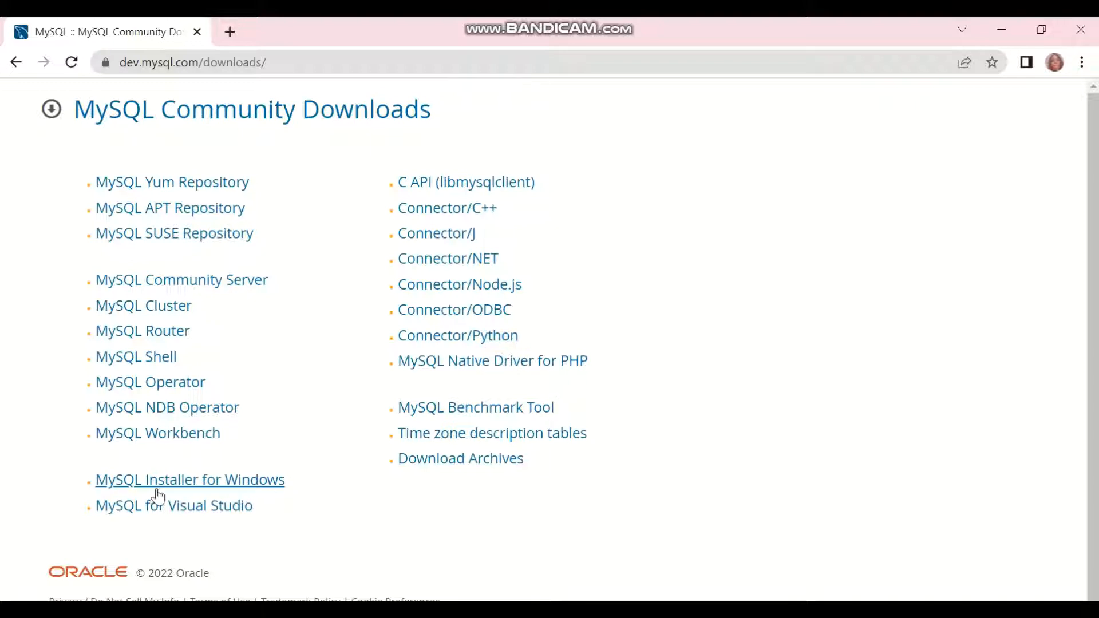
Open the MySQL Installer for Windows download page
left_click(247, 489)
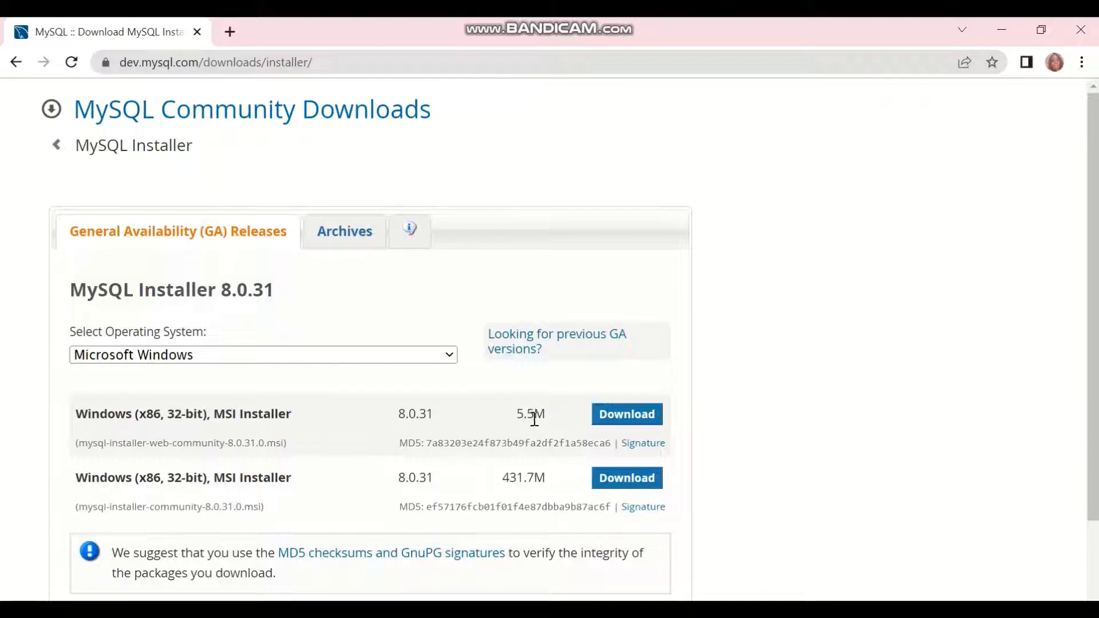
Download the 5.5M web installer without logging in and open mysql-installer-web-community-8.0.31.0.msi
left_click(623, 416)
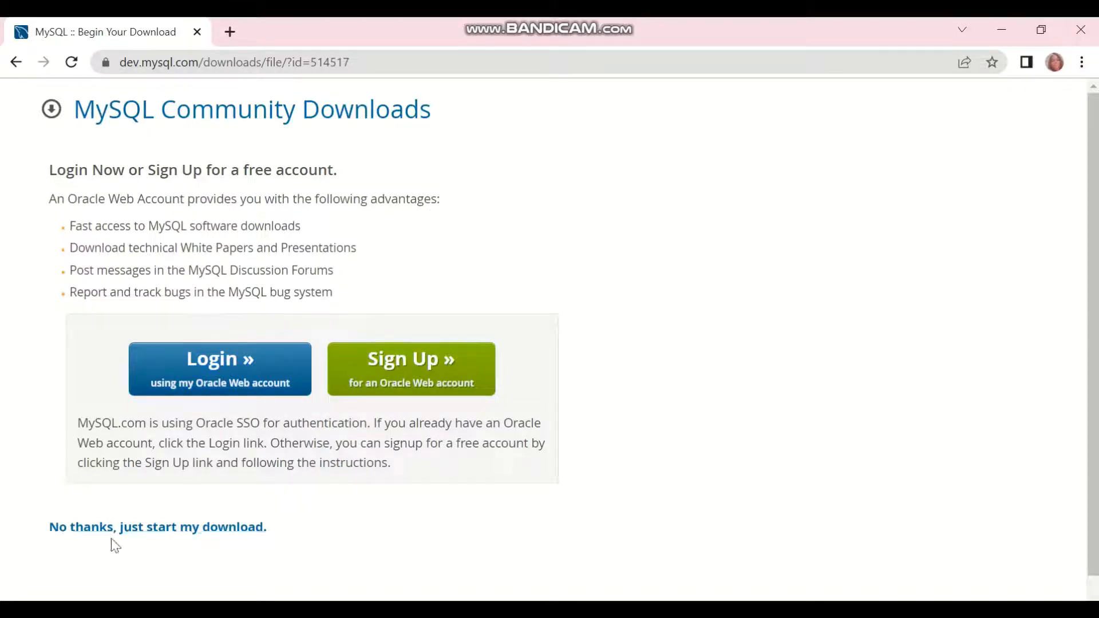
left_click(164, 532)
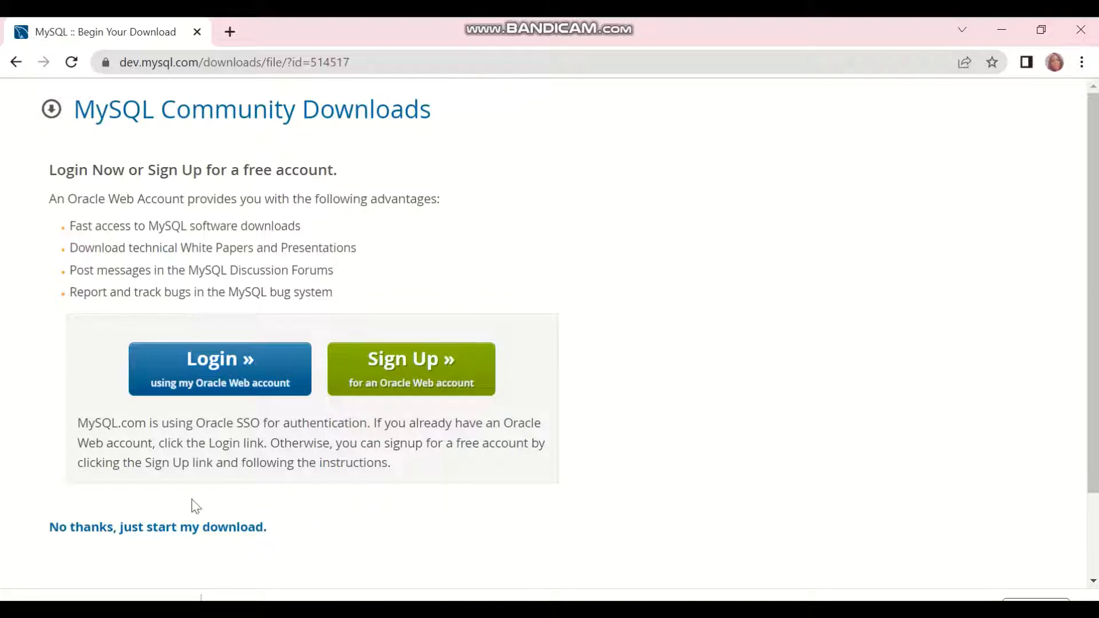
left_click(86, 605)
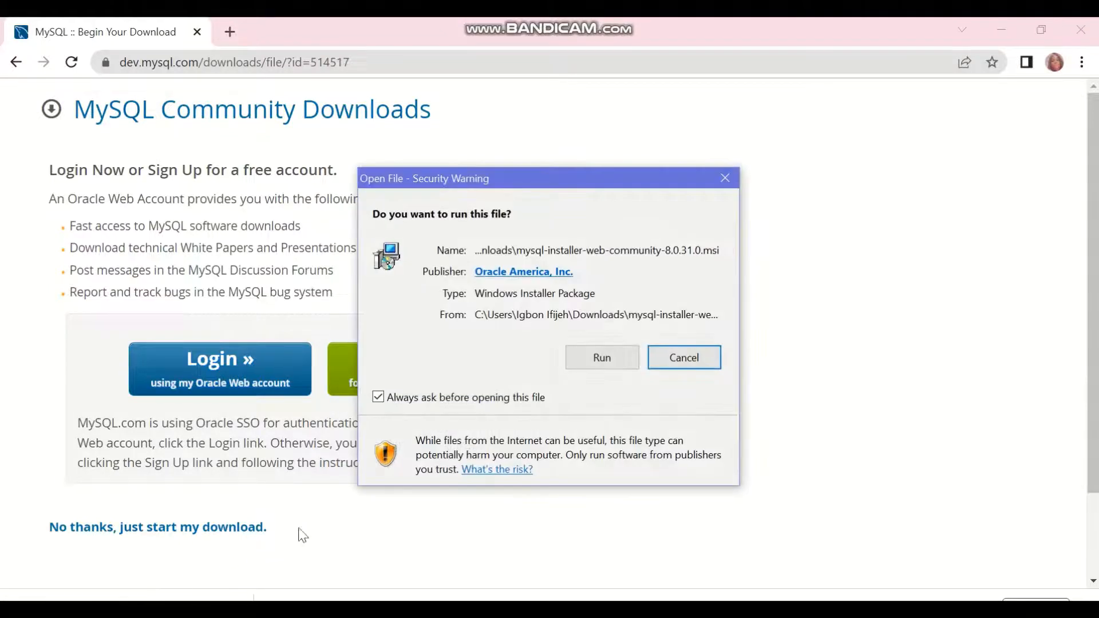
Run the MySQL installer from the security warning
left_click(602, 361)
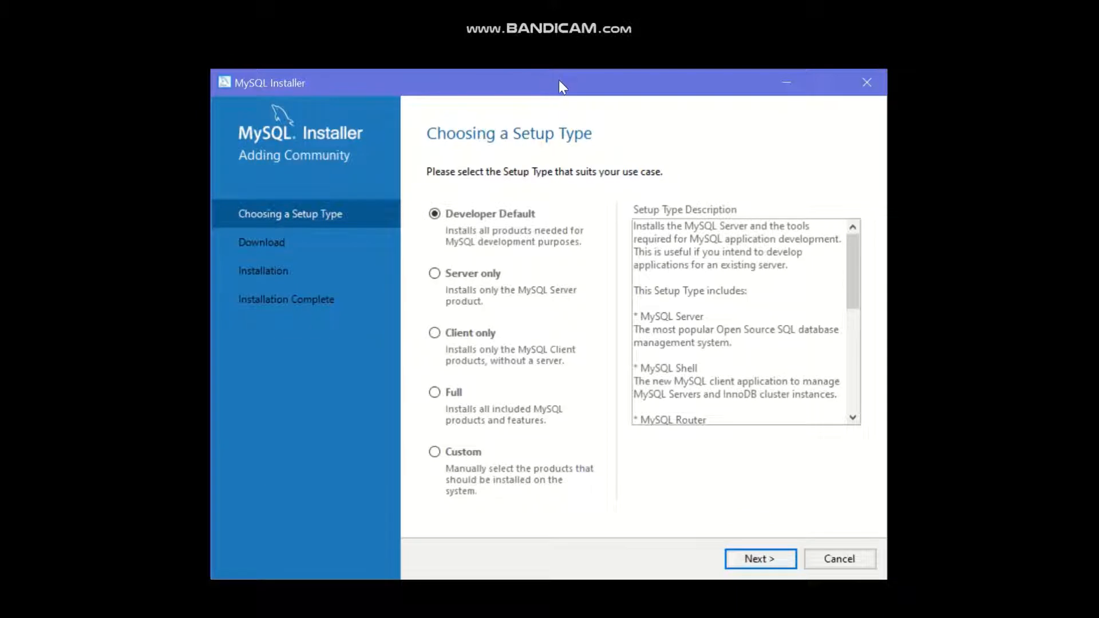
Choose the Custom setup type and proceed to Select Products
left_click_drag(562, 77, 519, 40)
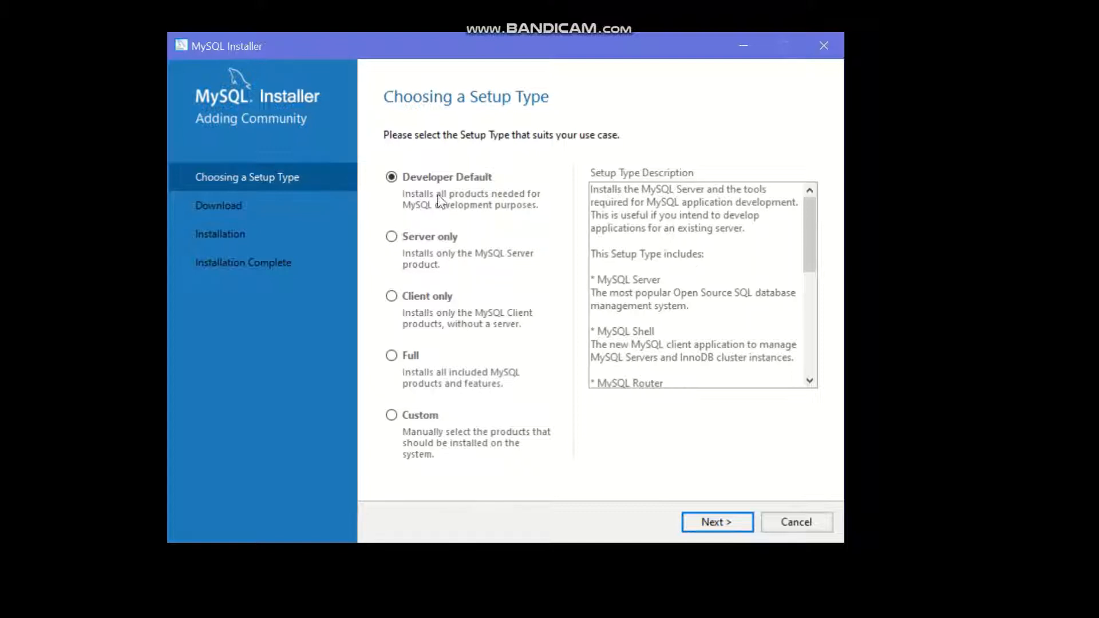
left_click(392, 416)
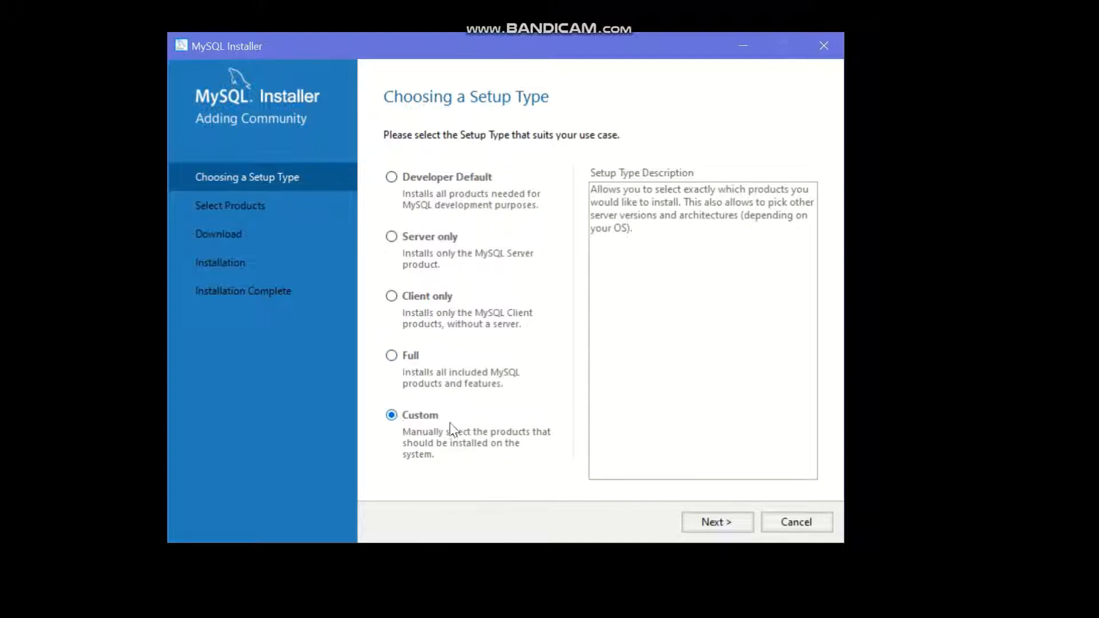
left_click(716, 523)
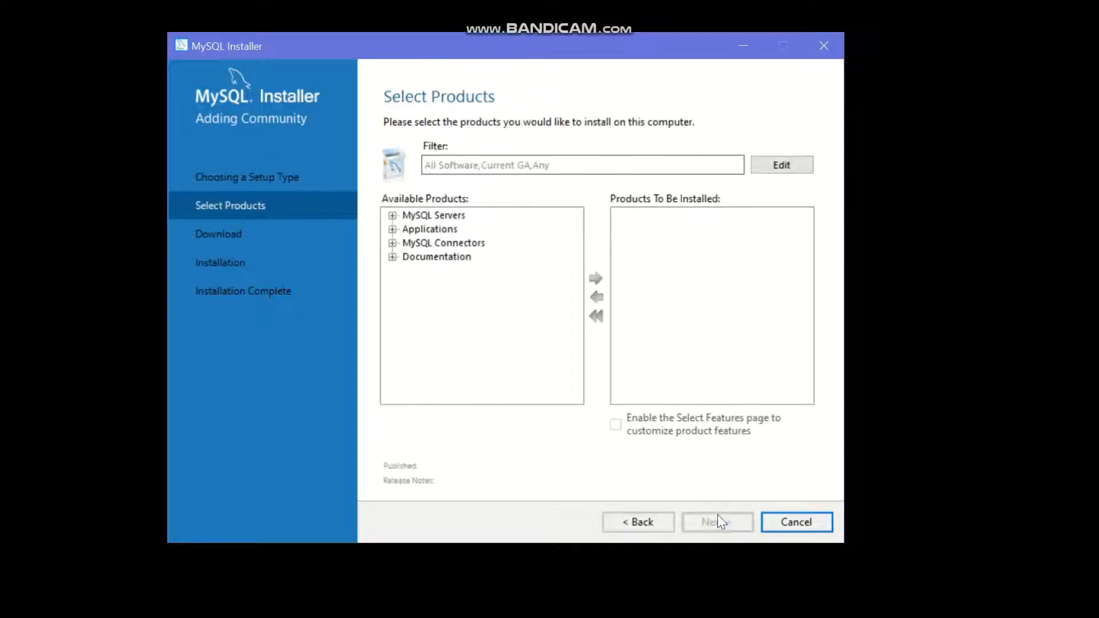
Add MySQL Server 8.0.31 to the products to install
left_click(392, 216)
left_click(408, 229)
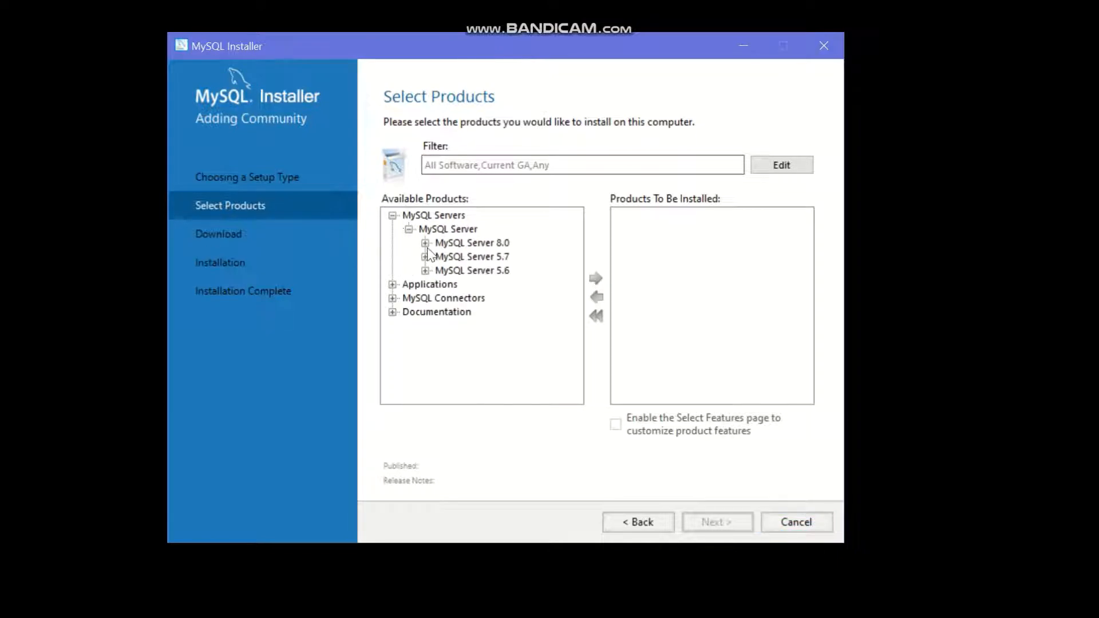
left_click(425, 243)
left_click(513, 230)
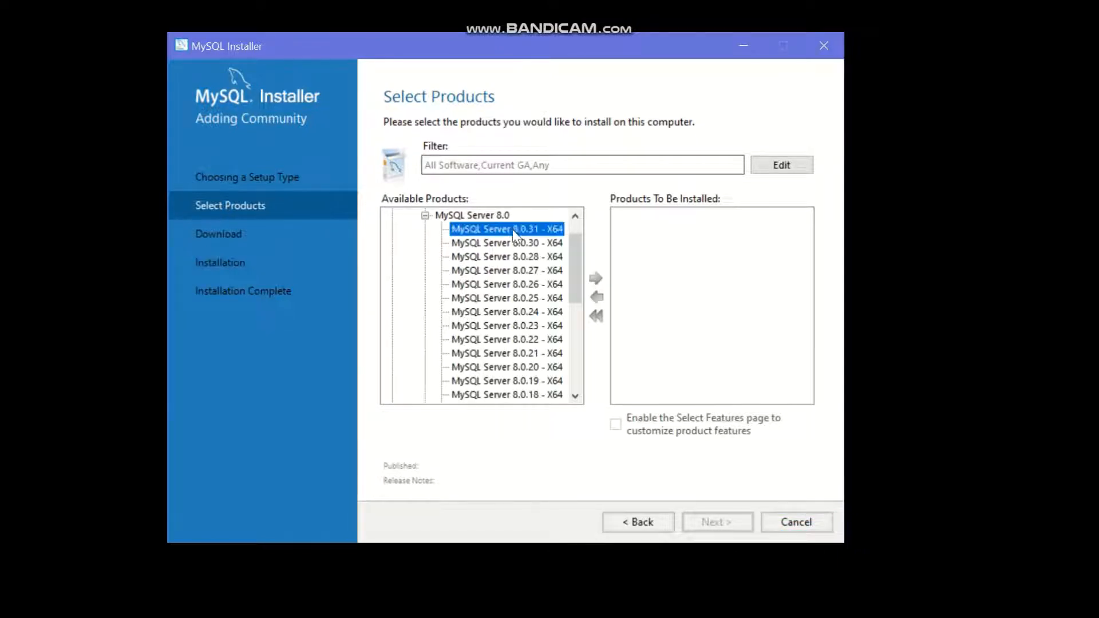
left_click(596, 279)
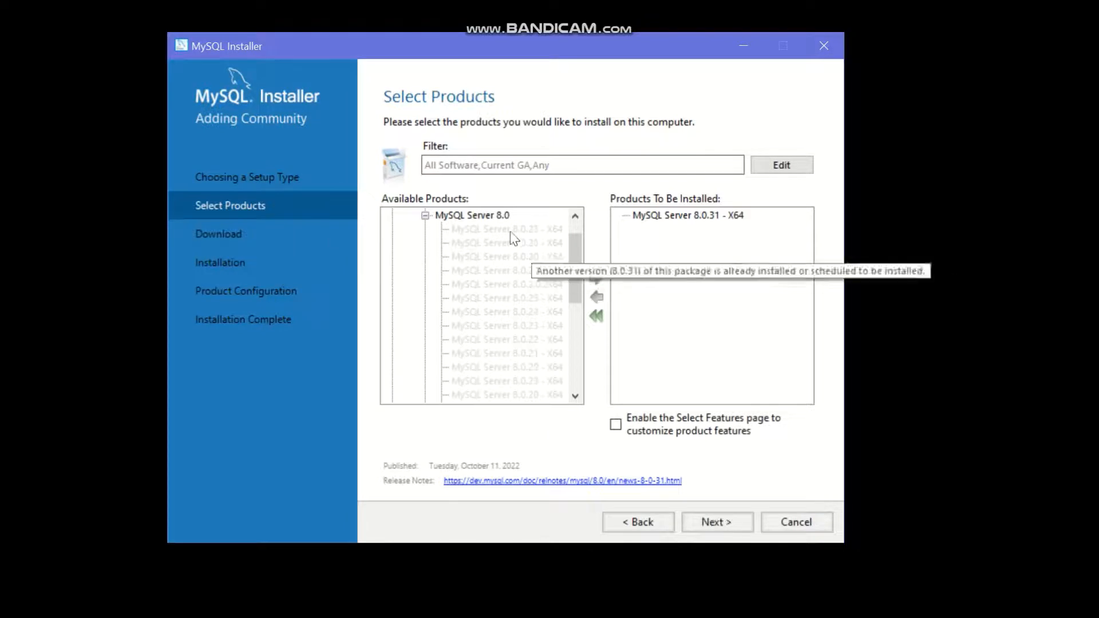
left_click(424, 215)
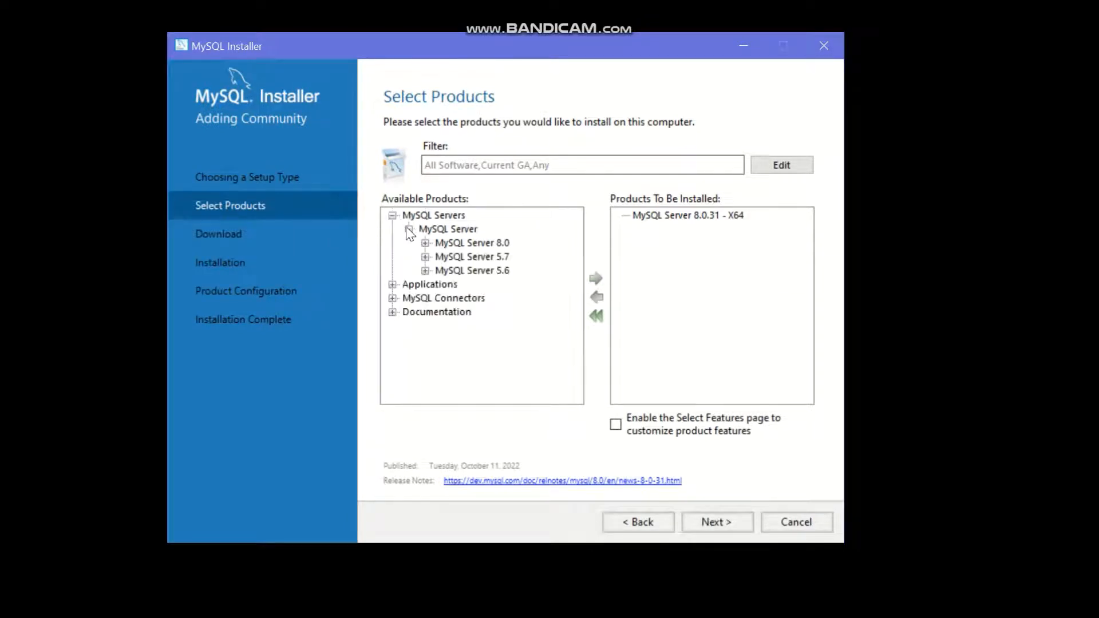
left_click(405, 228)
left_click(392, 217)
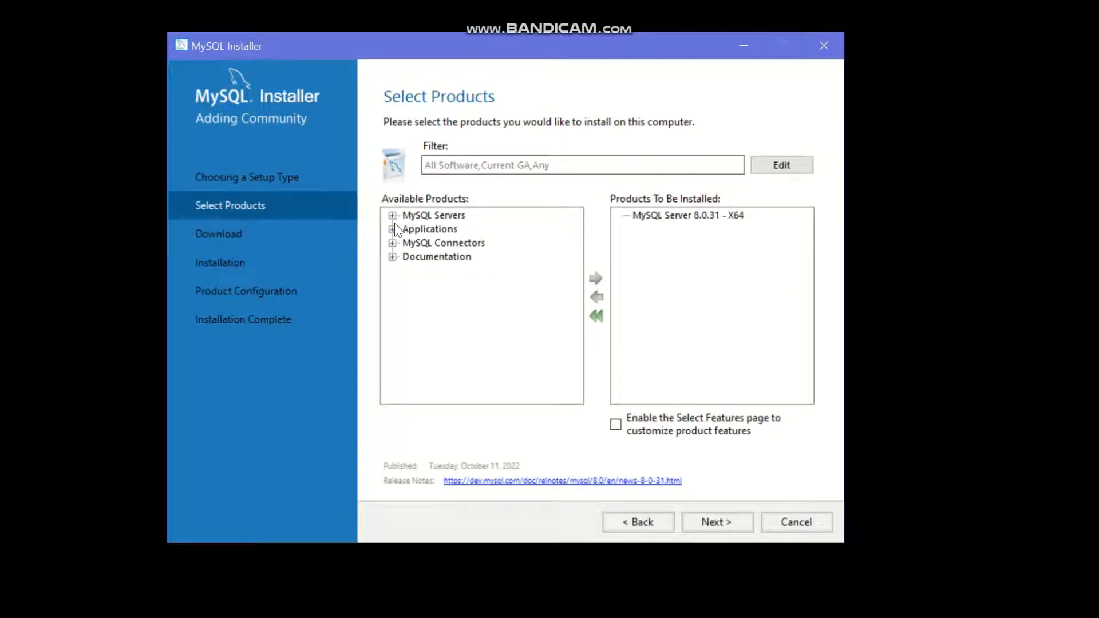
Add MySQL Workbench 8.0.31 from Applications to the install list
left_click(392, 229)
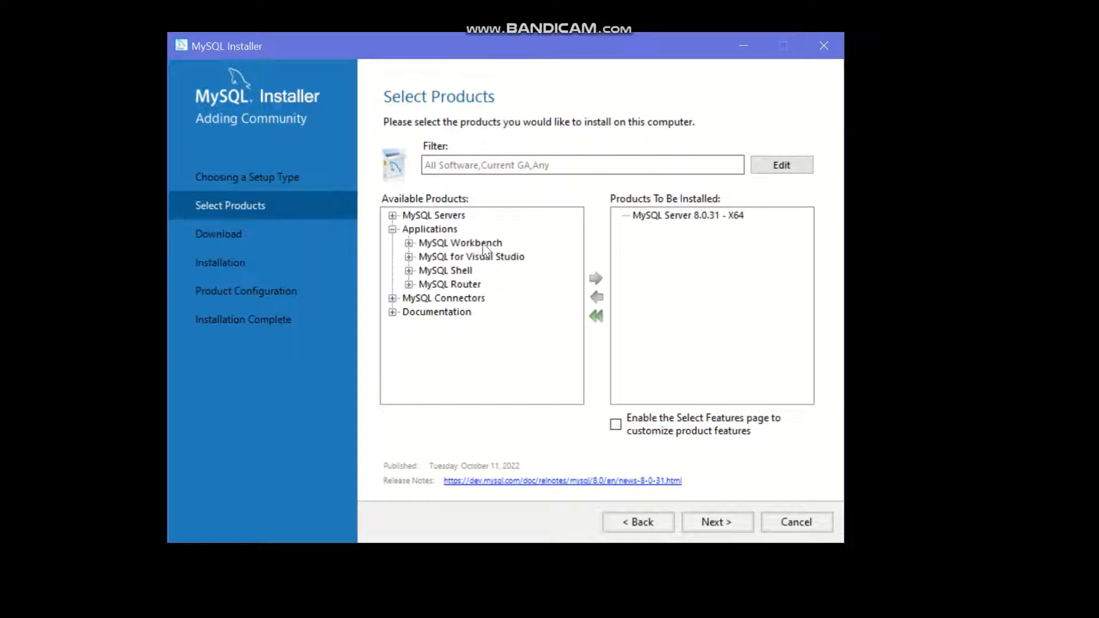
left_click(408, 242)
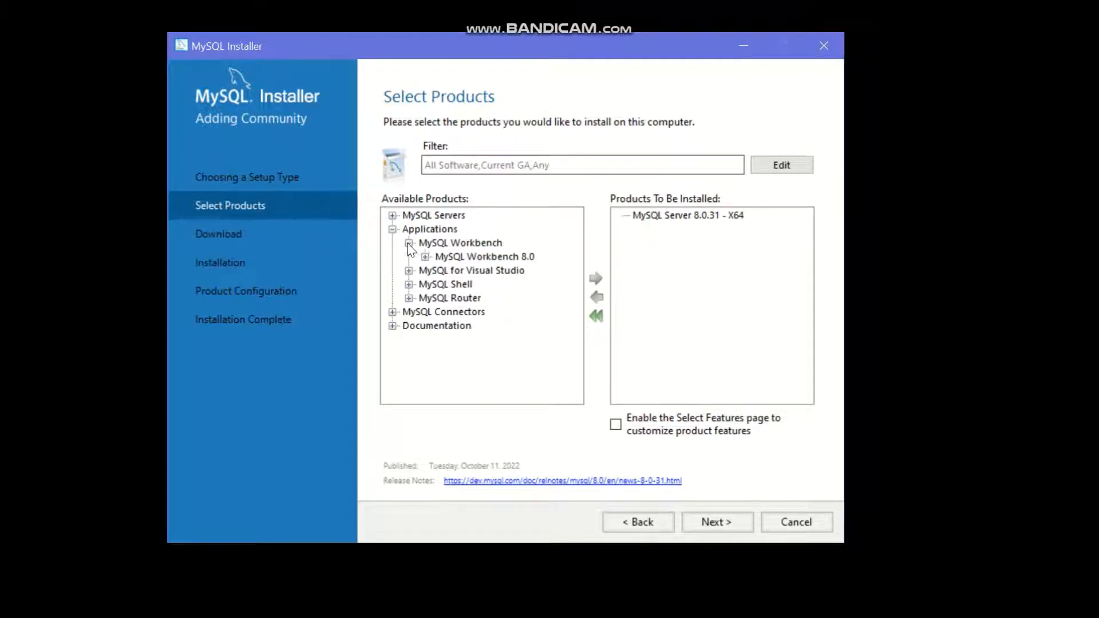
left_click(424, 257)
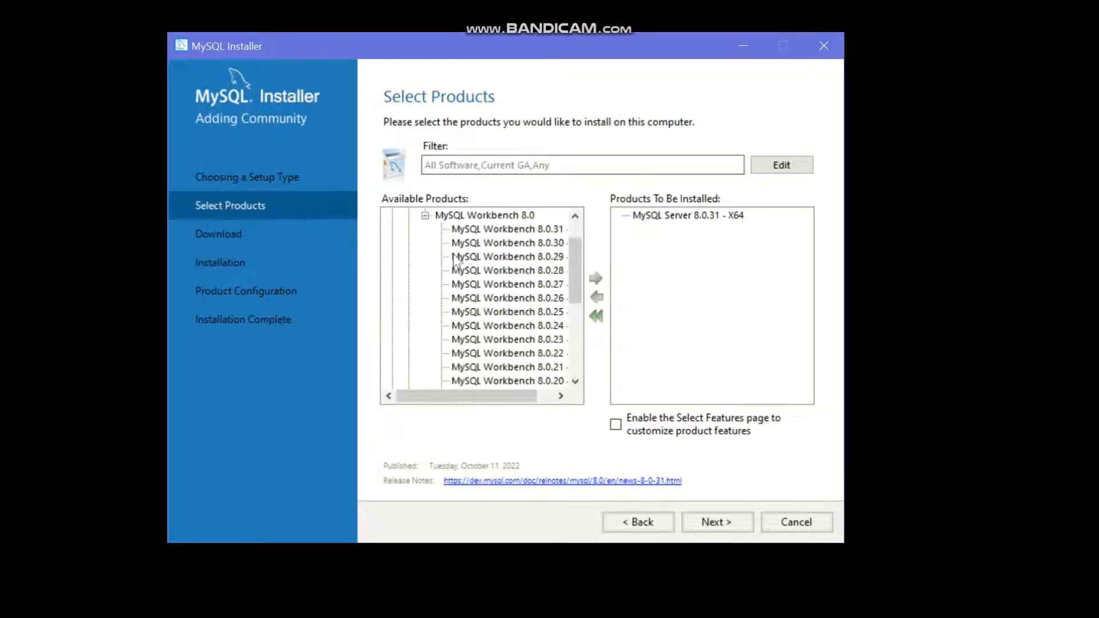
left_click(492, 229)
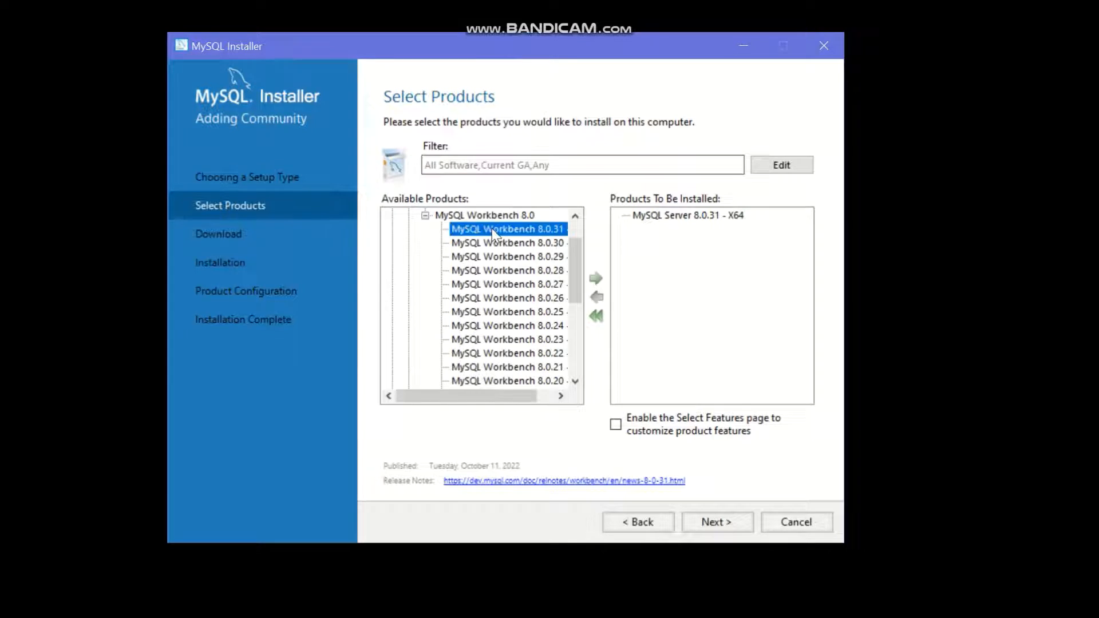
left_click(596, 278)
left_click(424, 216)
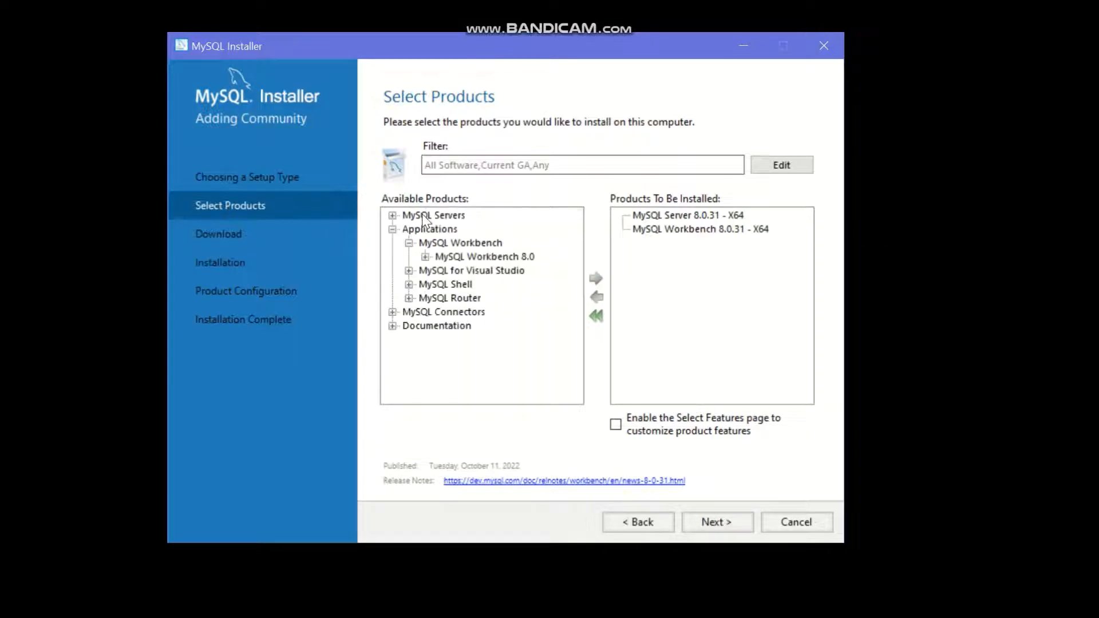
Add MySQL Shell 8.0.31 - X64 to the install list and continue
left_click(408, 284)
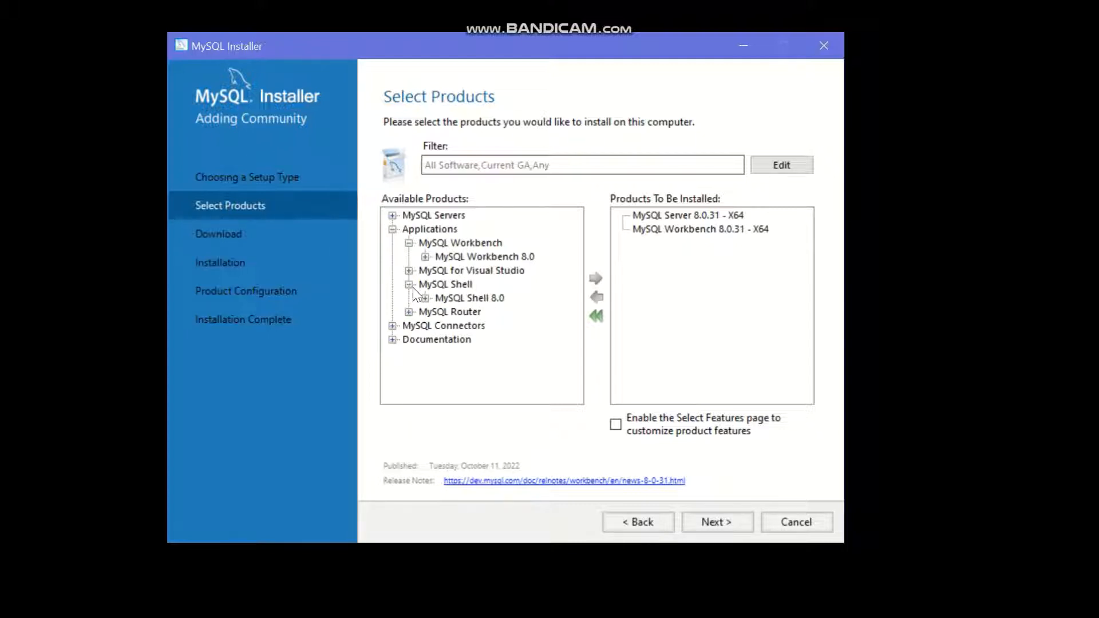
left_click(425, 298)
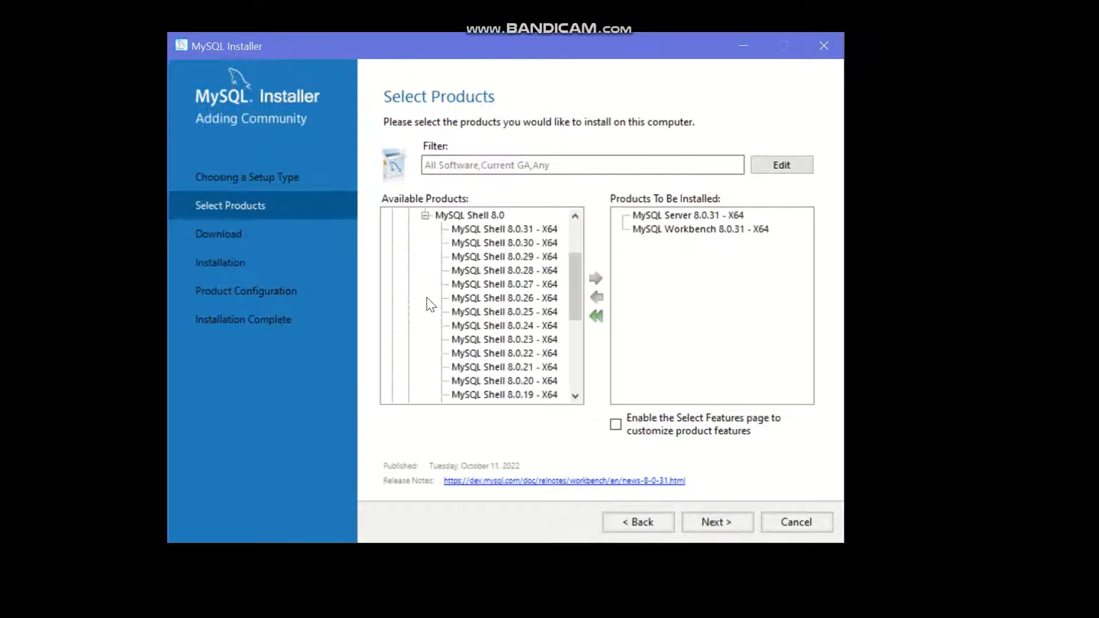
left_click(481, 232)
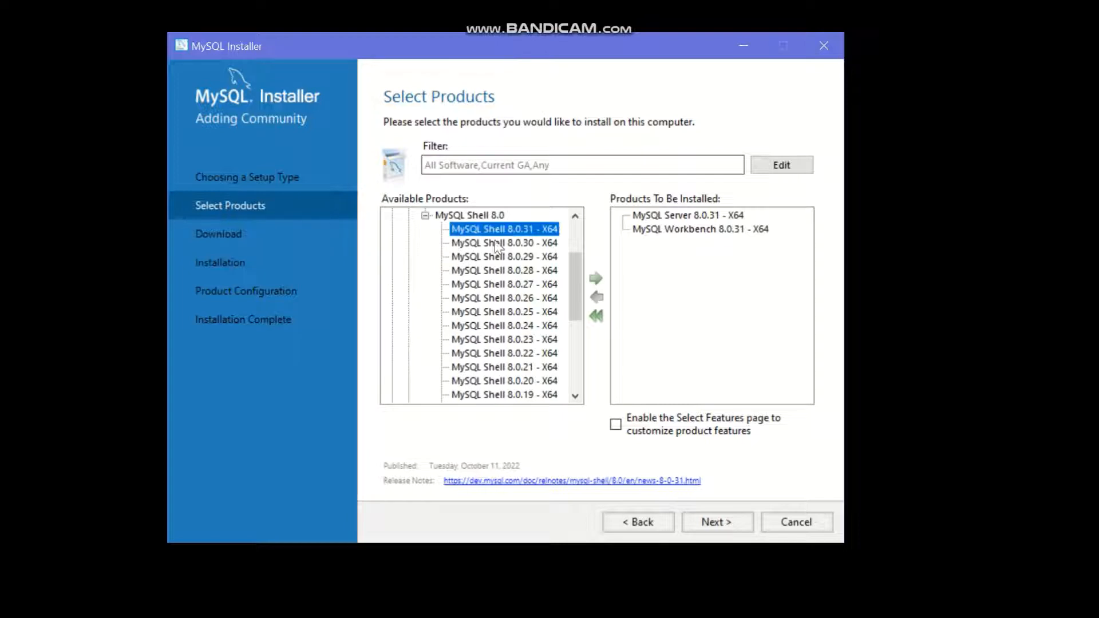
left_click(595, 282)
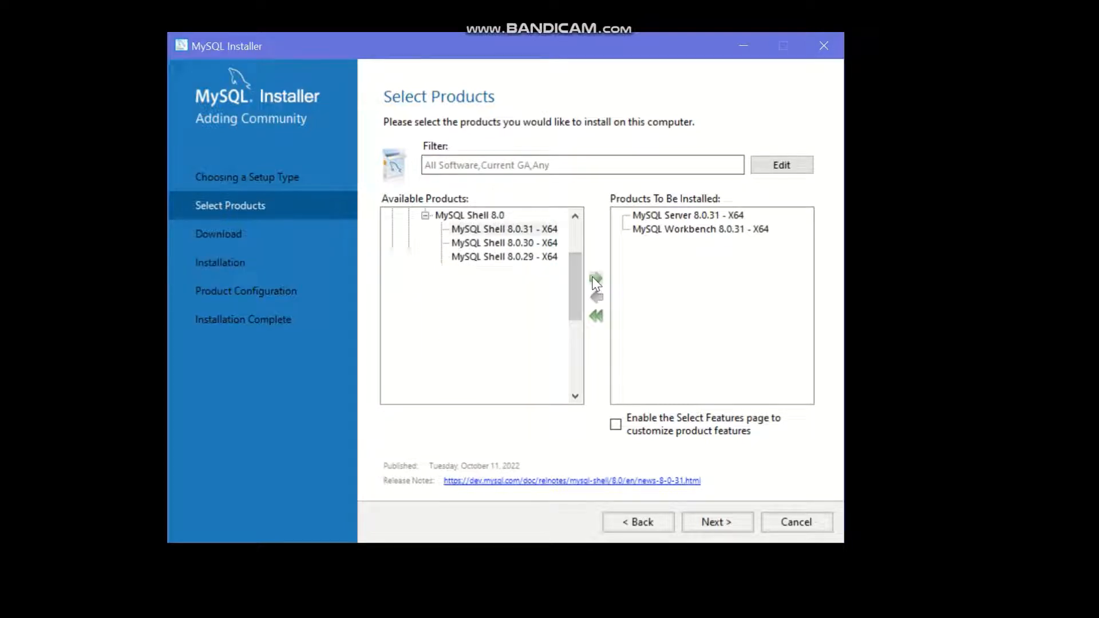
left_click(425, 216)
left_click(407, 242)
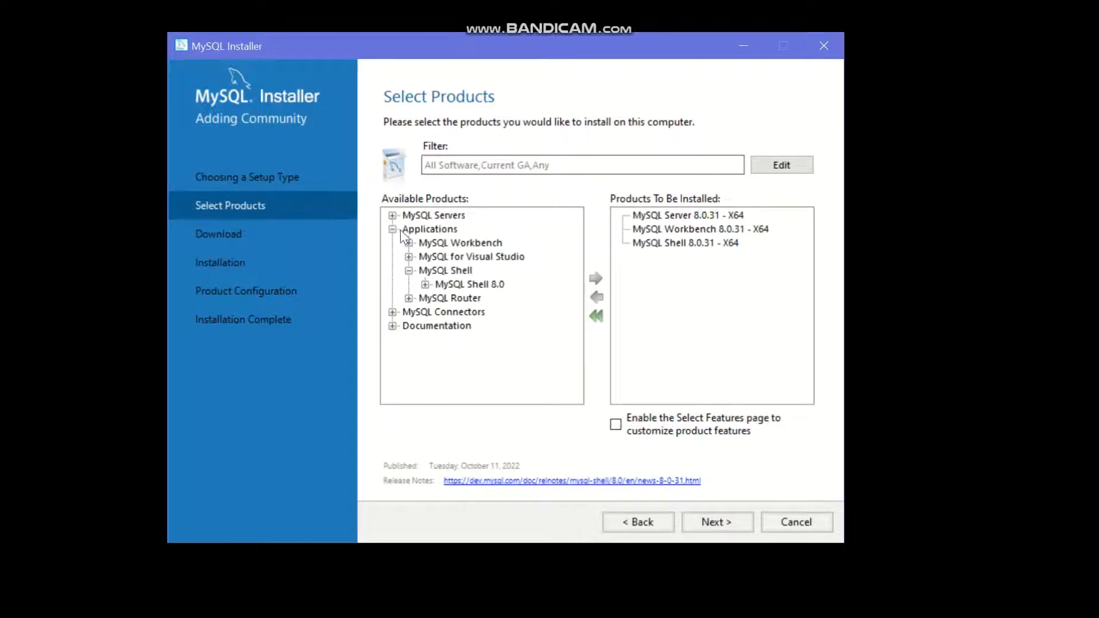
left_click(393, 229)
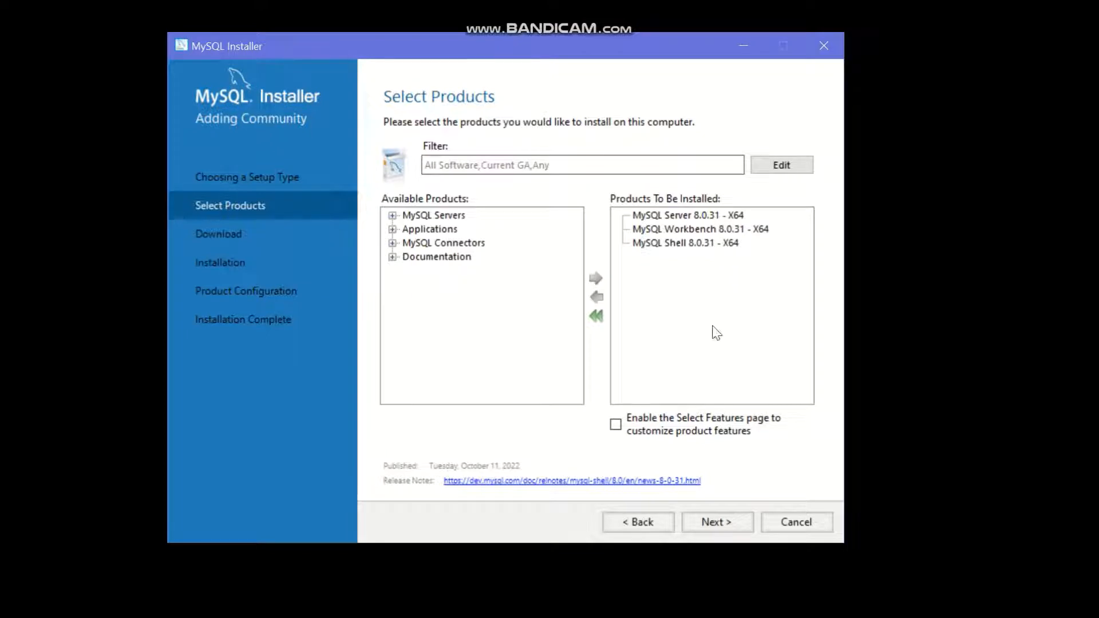
left_click(716, 522)
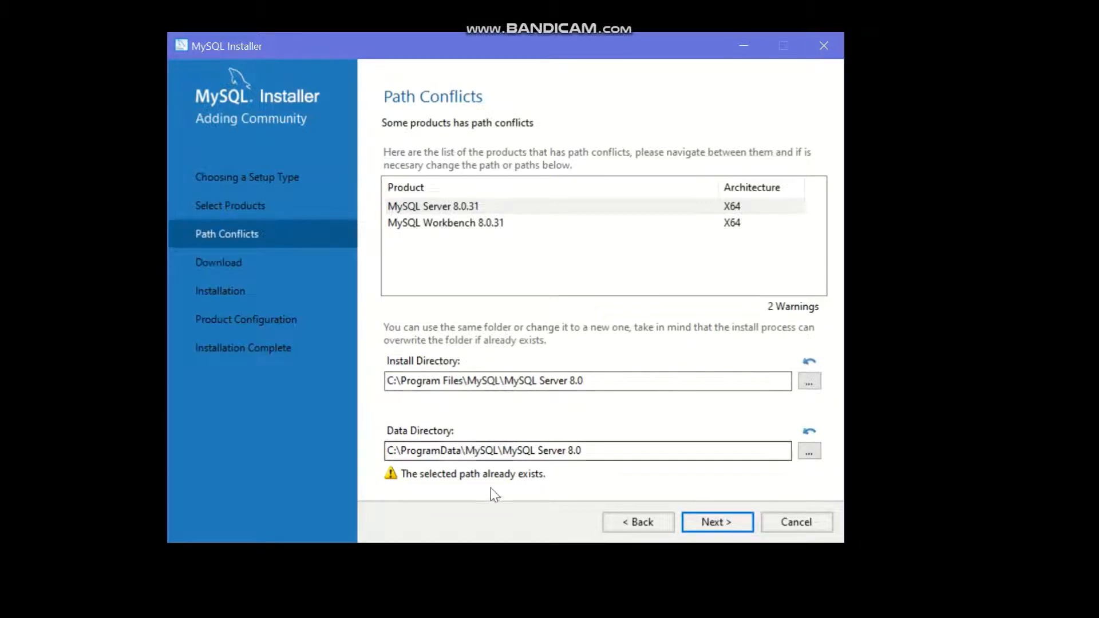
Accept the MySQL Server 8.0 path-conflict warnings and continue to Download
left_click(730, 524)
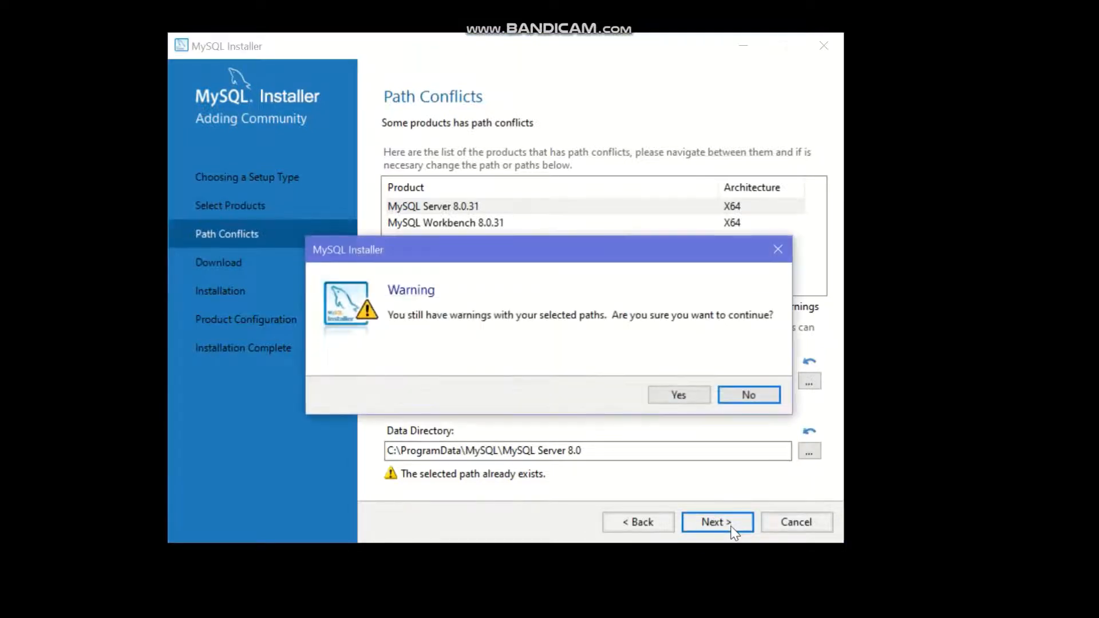
left_click(679, 395)
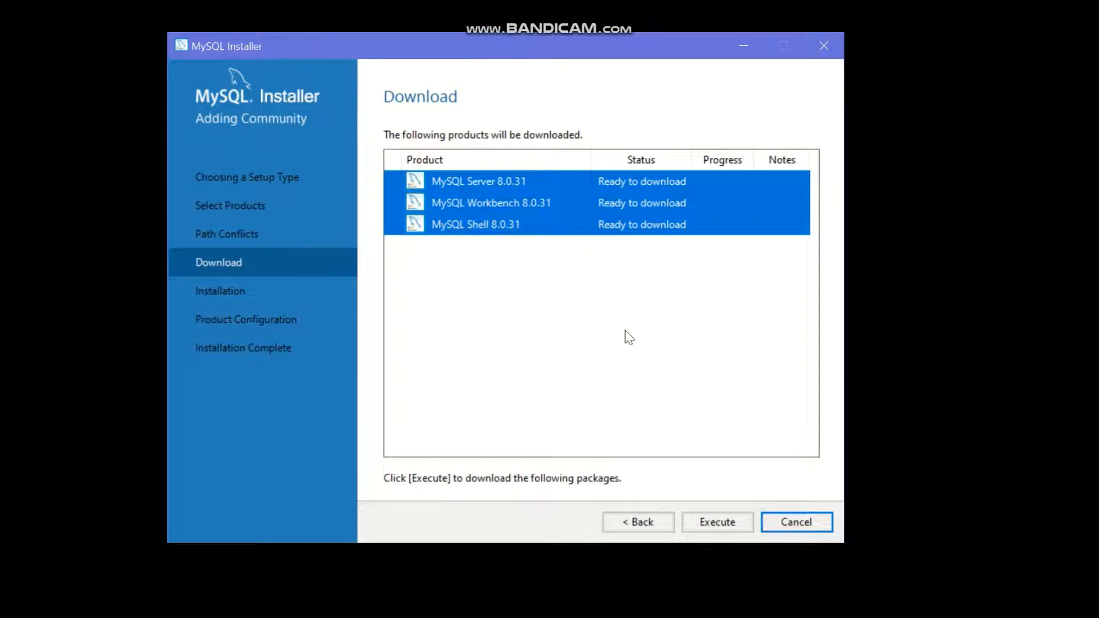
Download Server, Workbench and Shell 8.0.31, then move to Installation
left_click(713, 524)
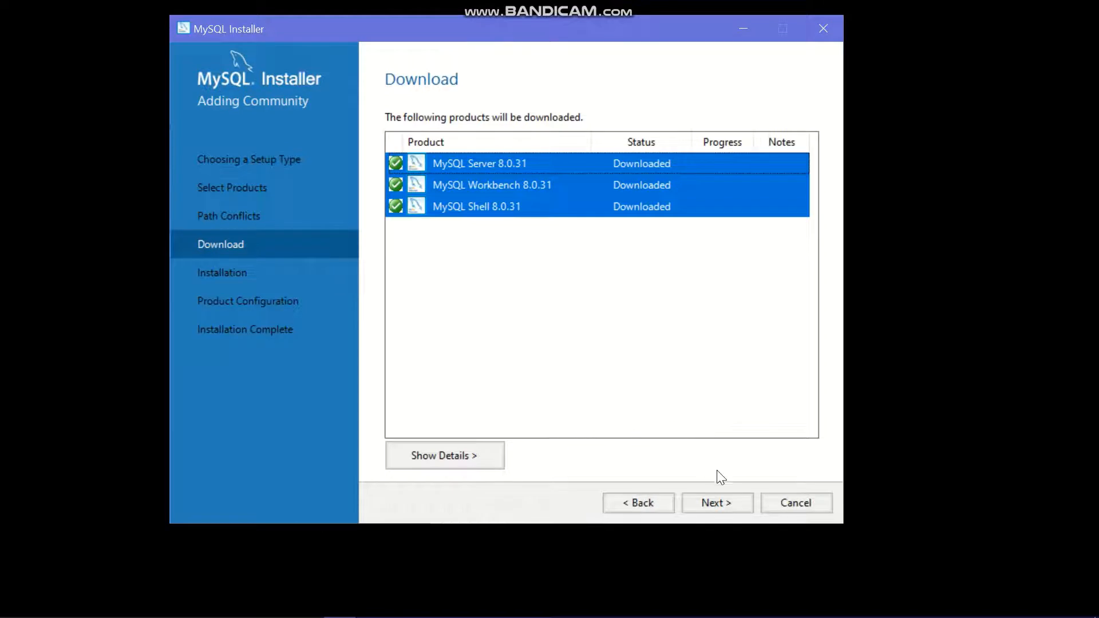
left_click(730, 507)
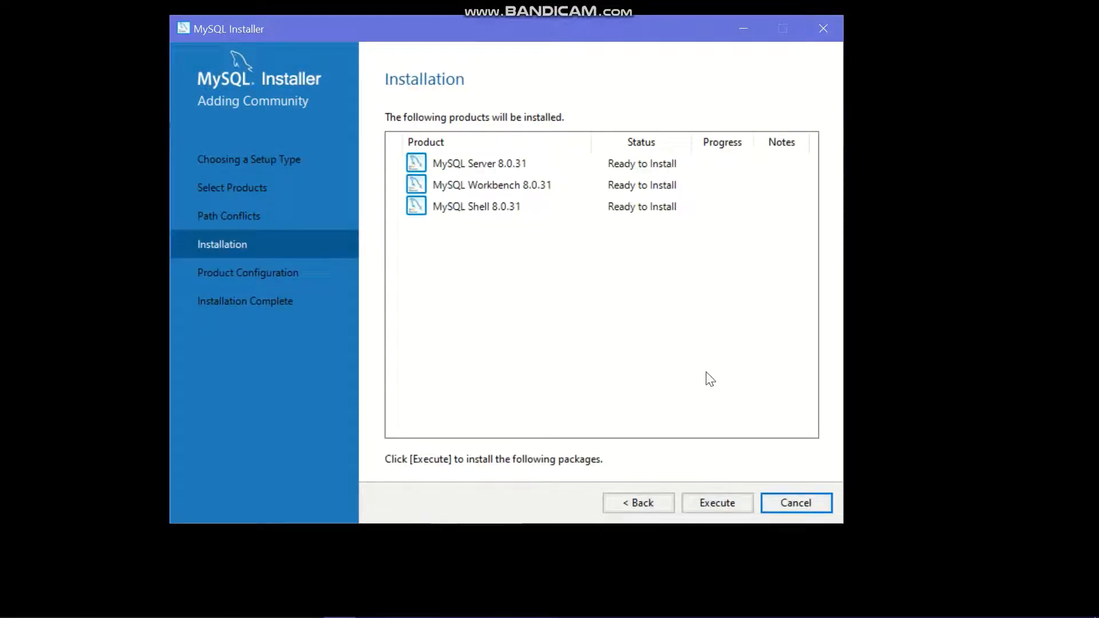
Install Server, Workbench and Shell 8.0.31, then move to Product Configuration
left_click(726, 503)
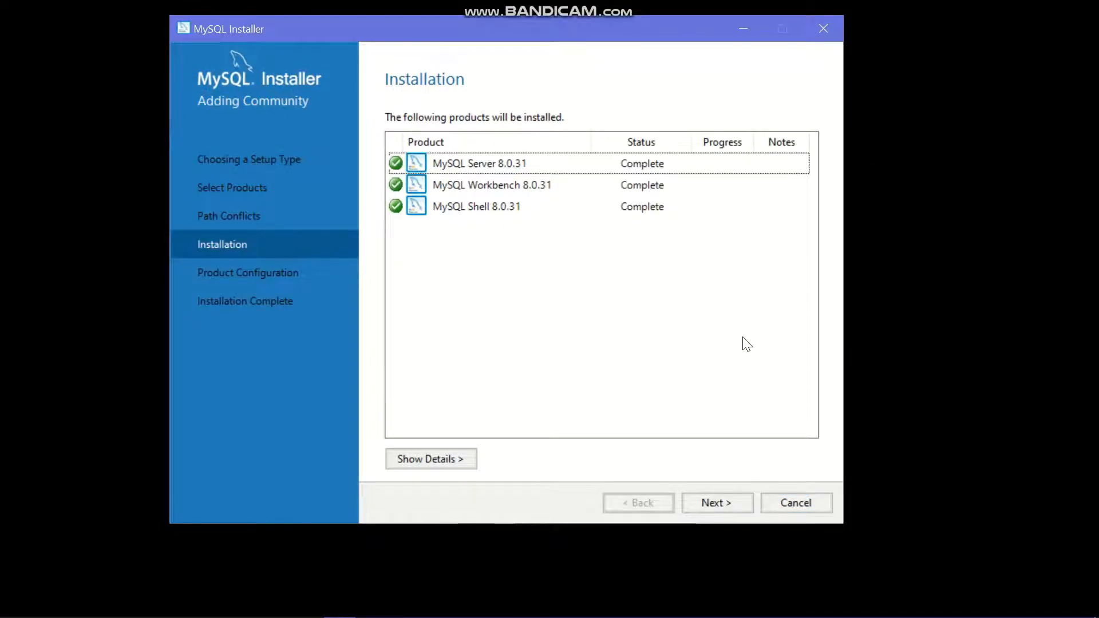
left_click(713, 499)
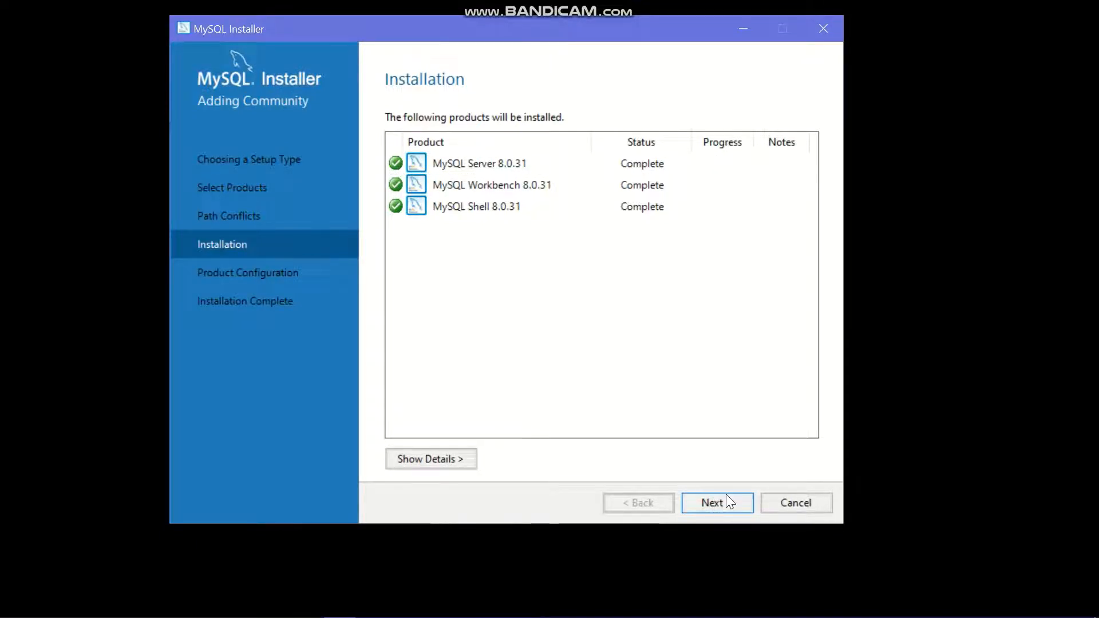
left_click(714, 501)
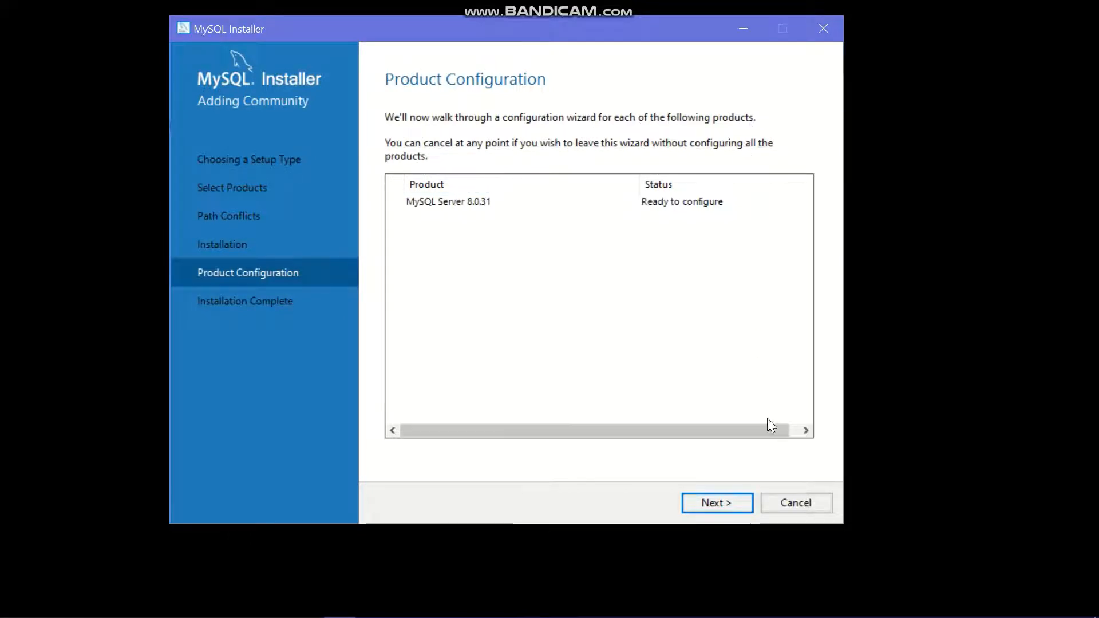
Keep Development Computer and port 3306 to reach Authentication Method with strong password encryption
left_click(733, 506)
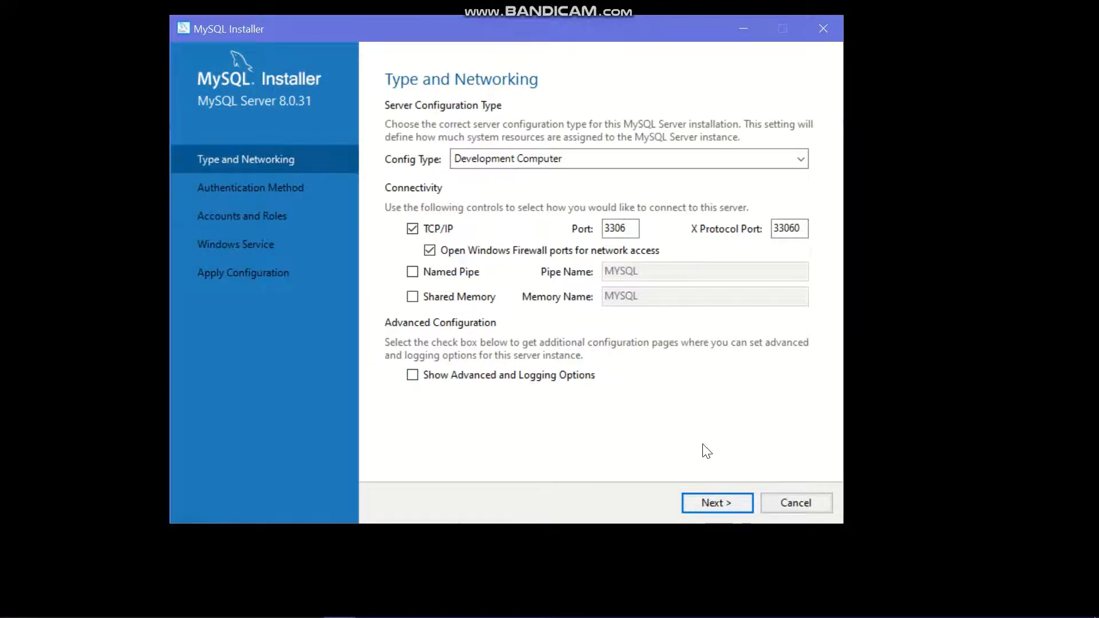
left_click(708, 504)
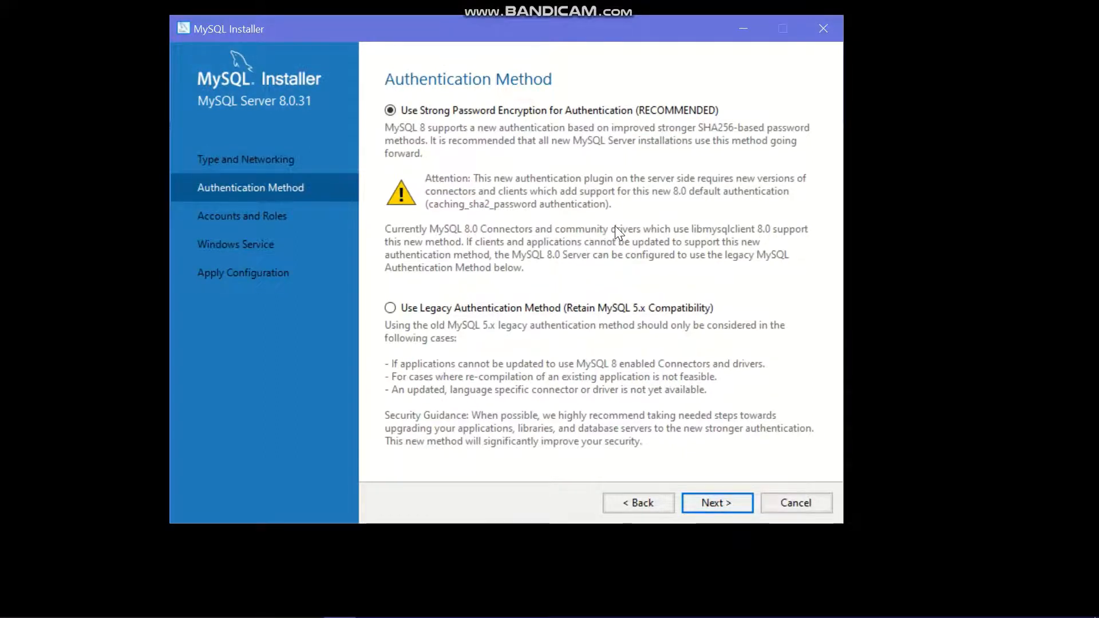
Keep the recommended authentication, enter and check the root password, and continue to Windows Service
left_click(732, 502)
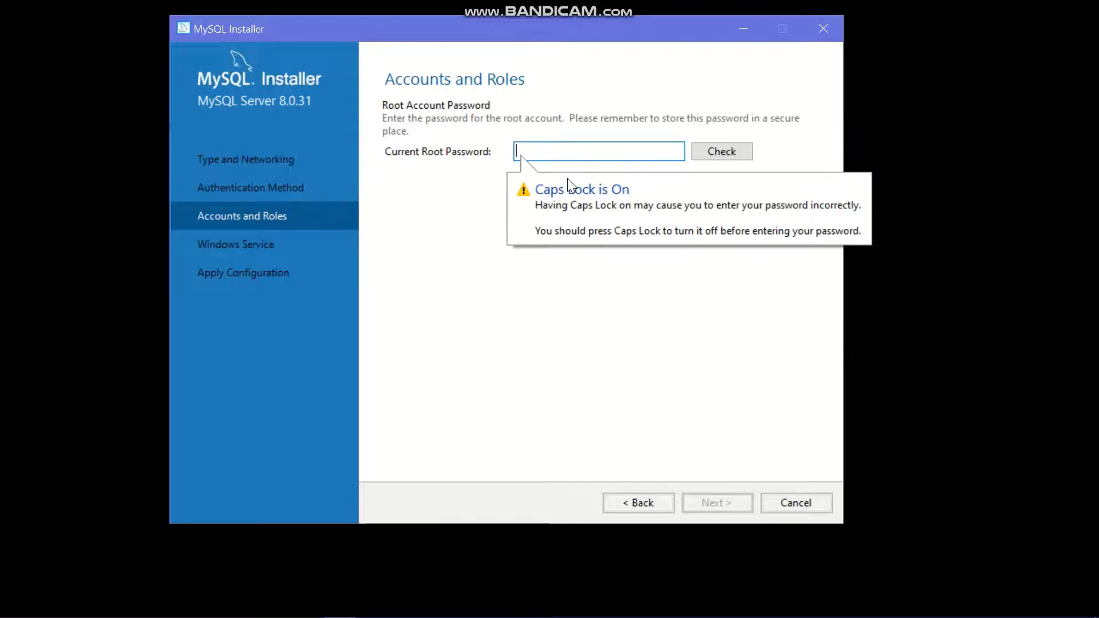
left_click(568, 179)
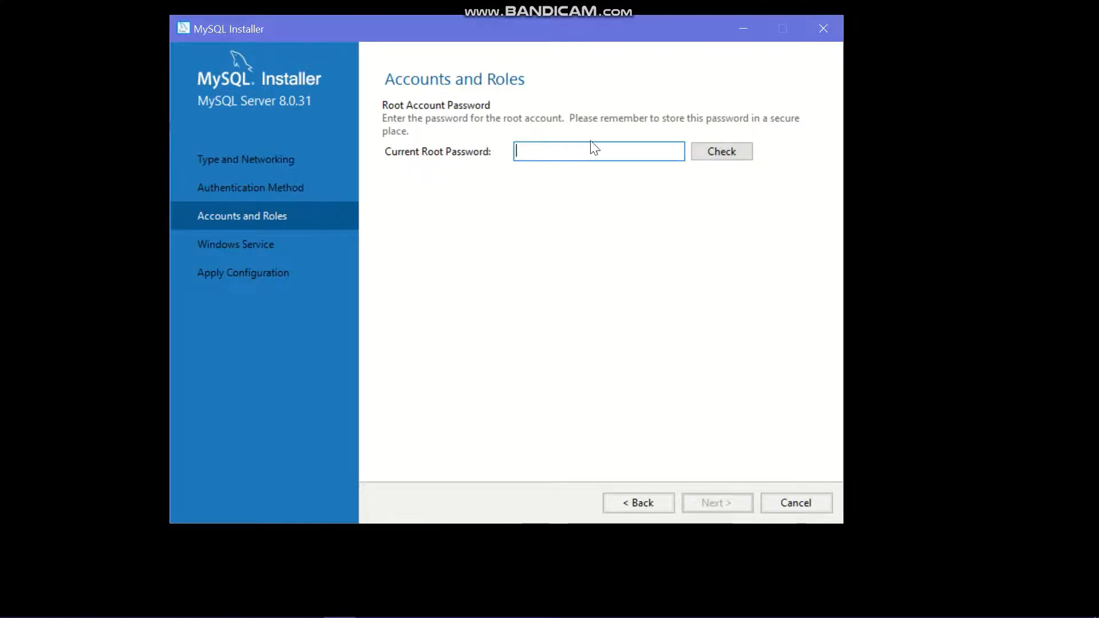
type("1234")
left_click(726, 153)
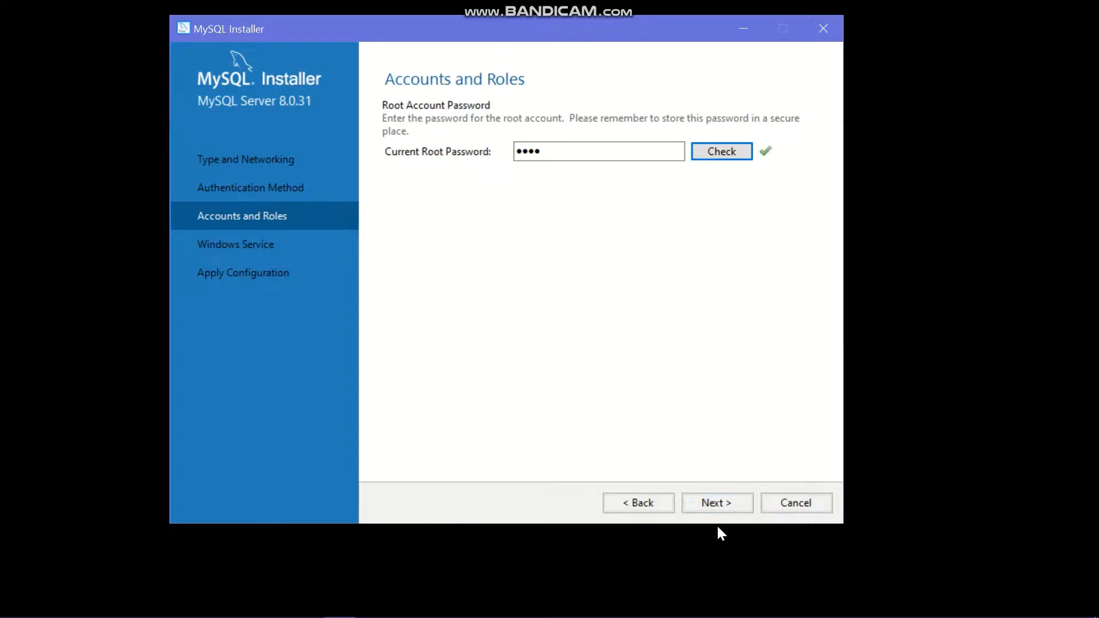
left_click(713, 503)
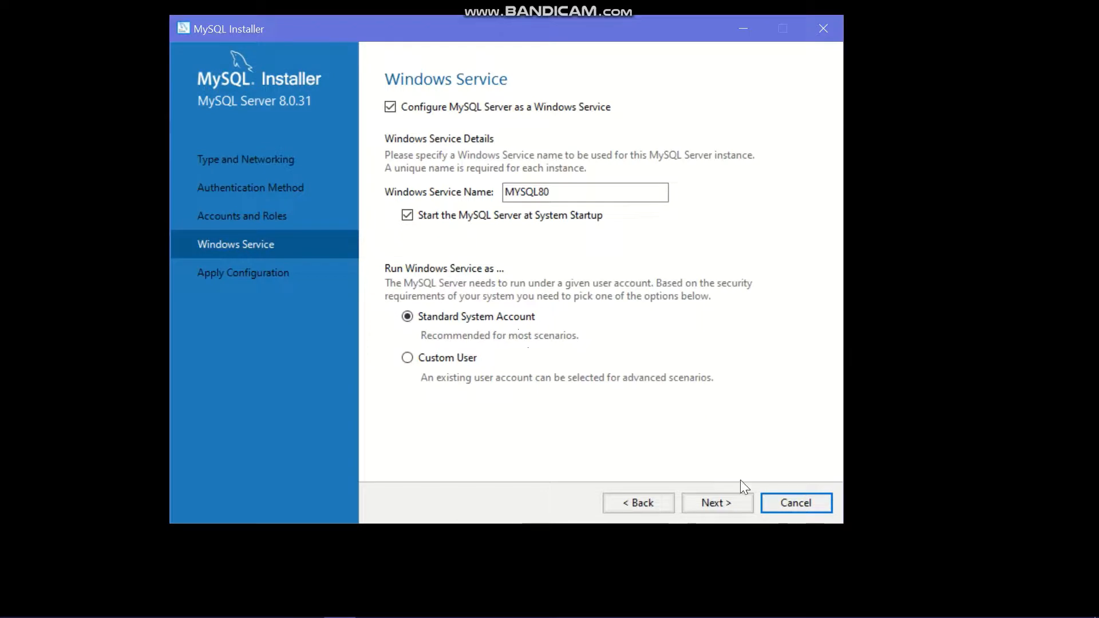
Keep the MYSQL80 service settings, execute the configuration steps, and finish the server configuration
left_click(715, 502)
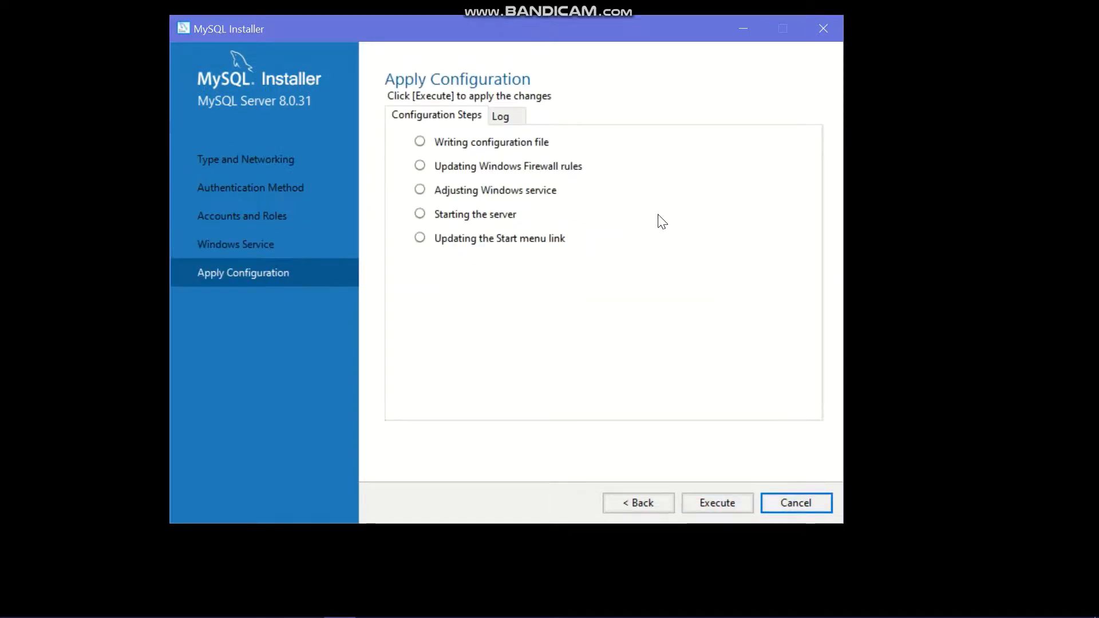
left_click(717, 501)
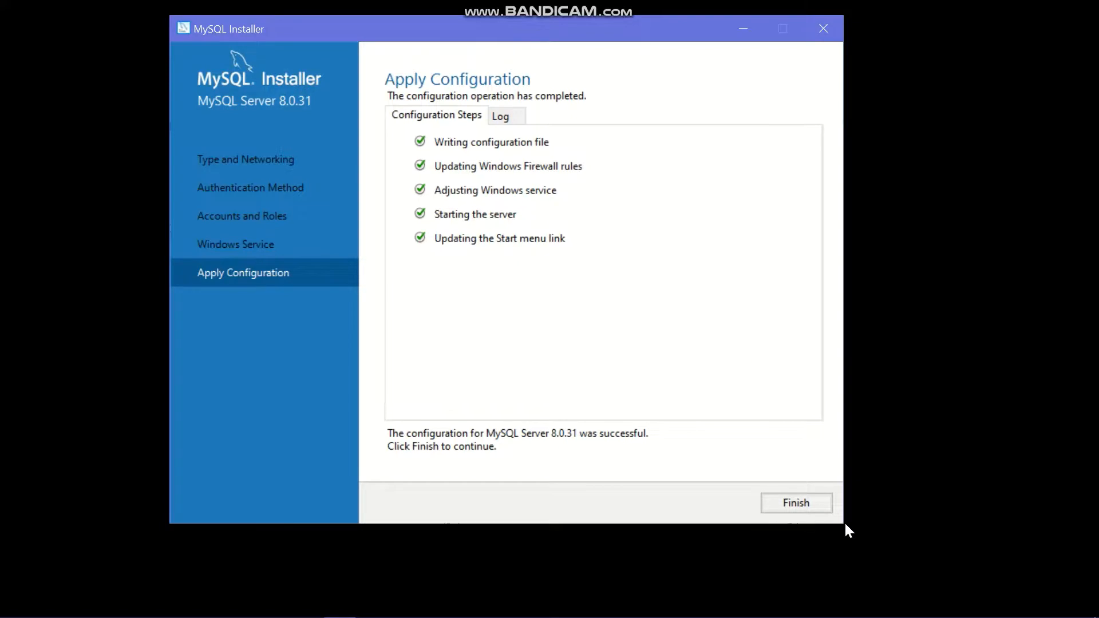
left_click(788, 501)
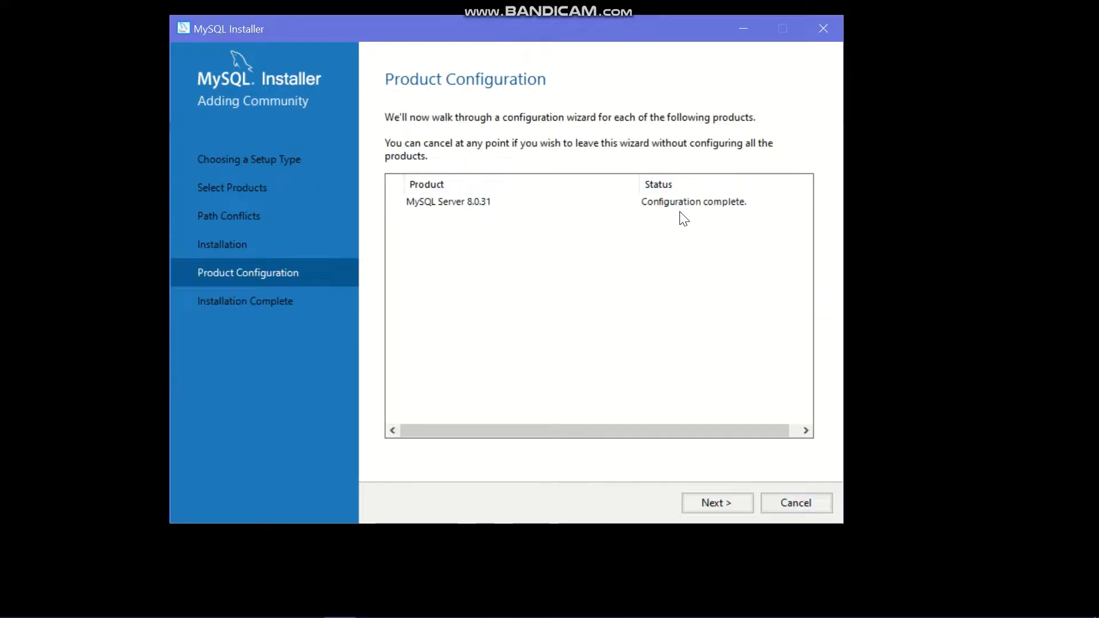
Finish the installation with the Workbench and Shell launch options left checked
left_click(737, 502)
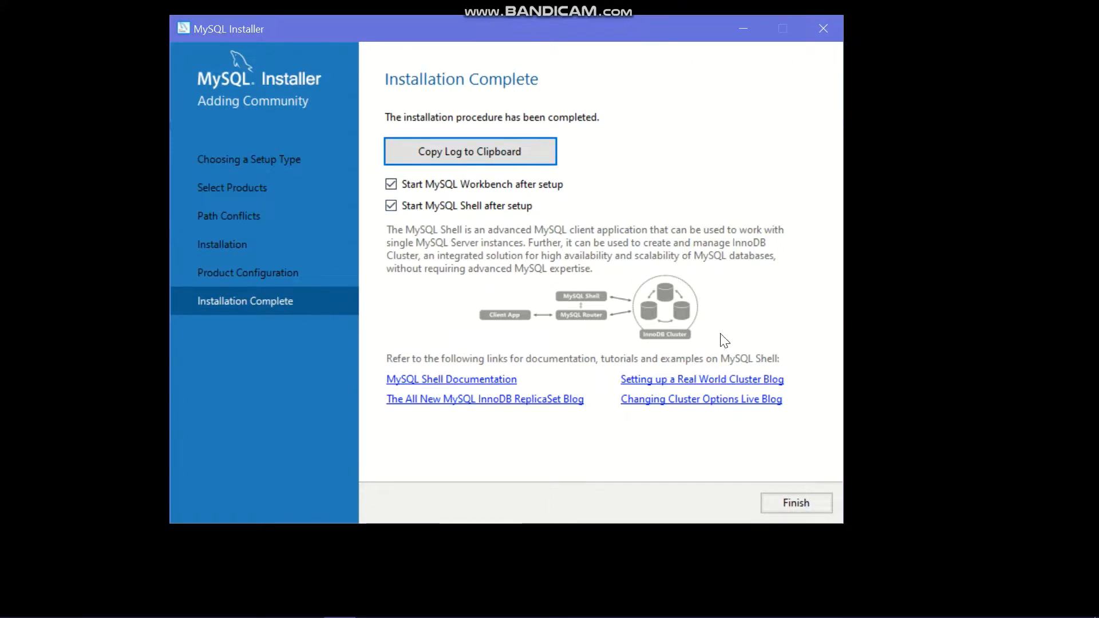
left_click(811, 503)
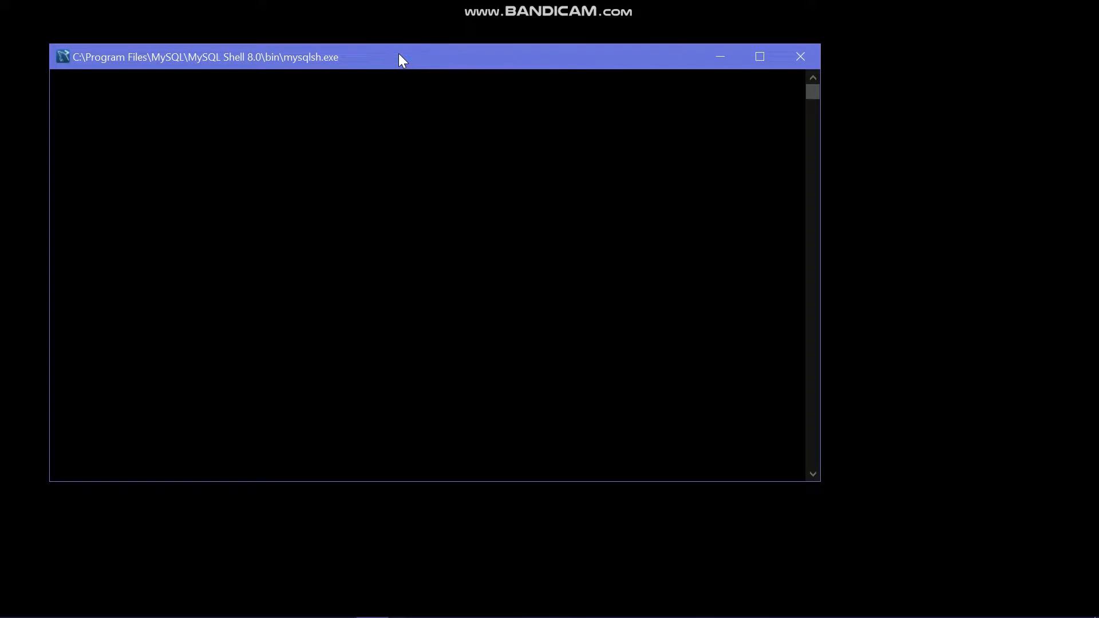
Move the MySQL Shell window aside, put it away, and reposition the Workbench window
left_click_drag(401, 59, 517, 24)
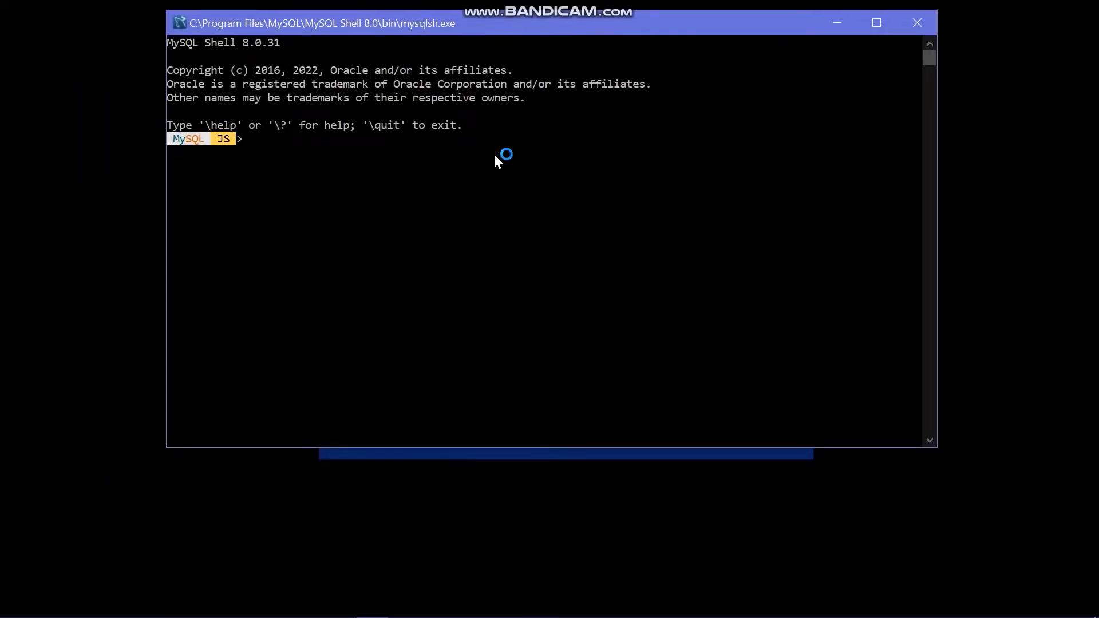
left_click(839, 24)
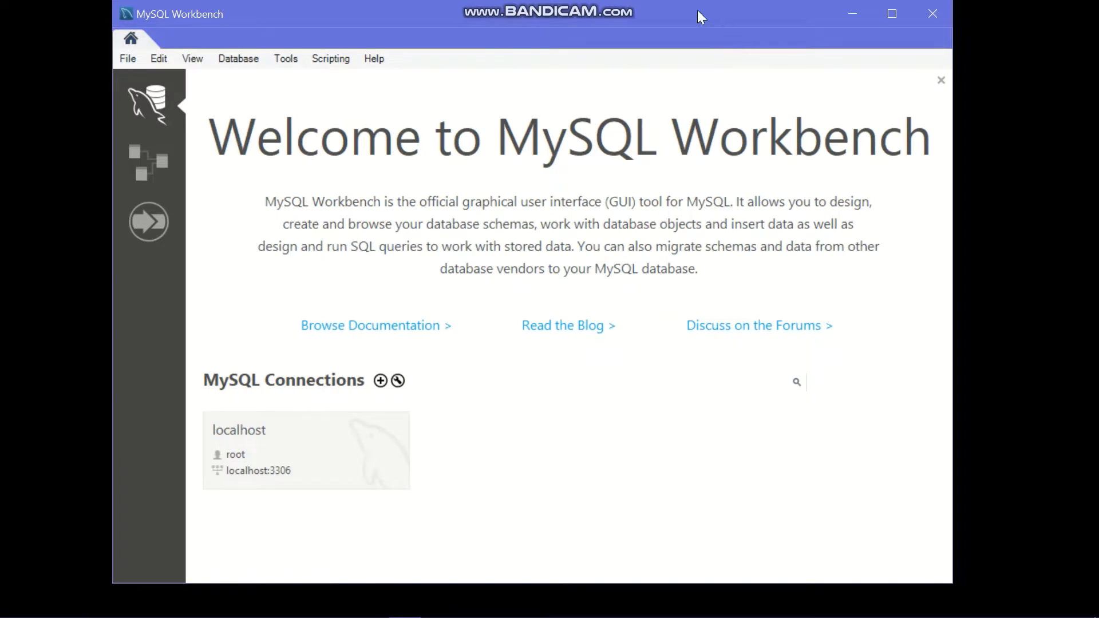
left_click_drag(696, 9, 696, 36)
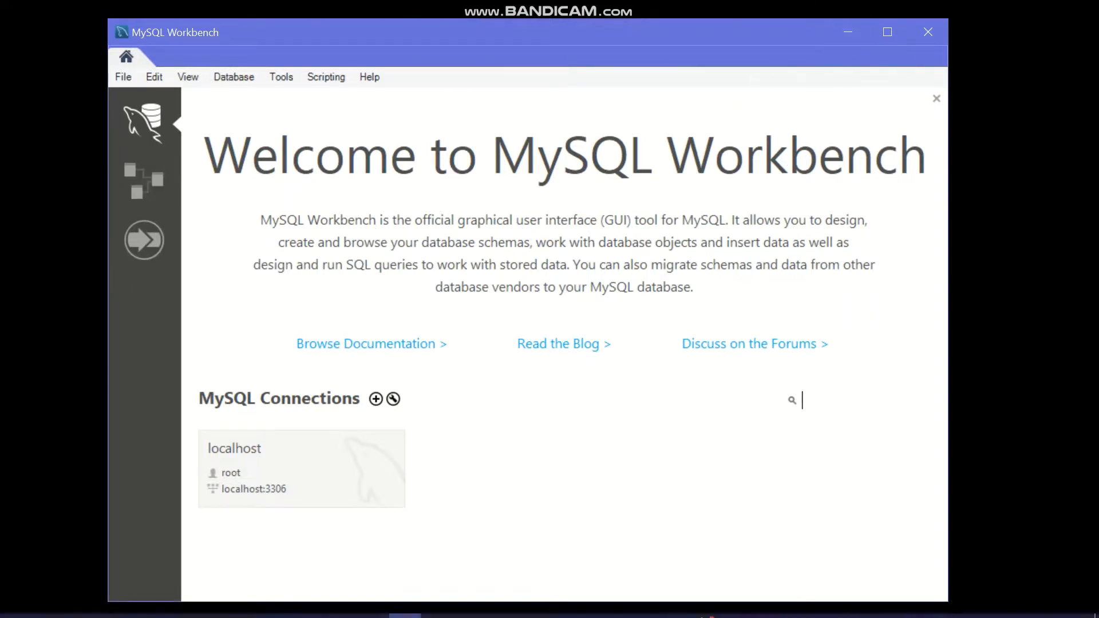
mouse_move(11, 611)
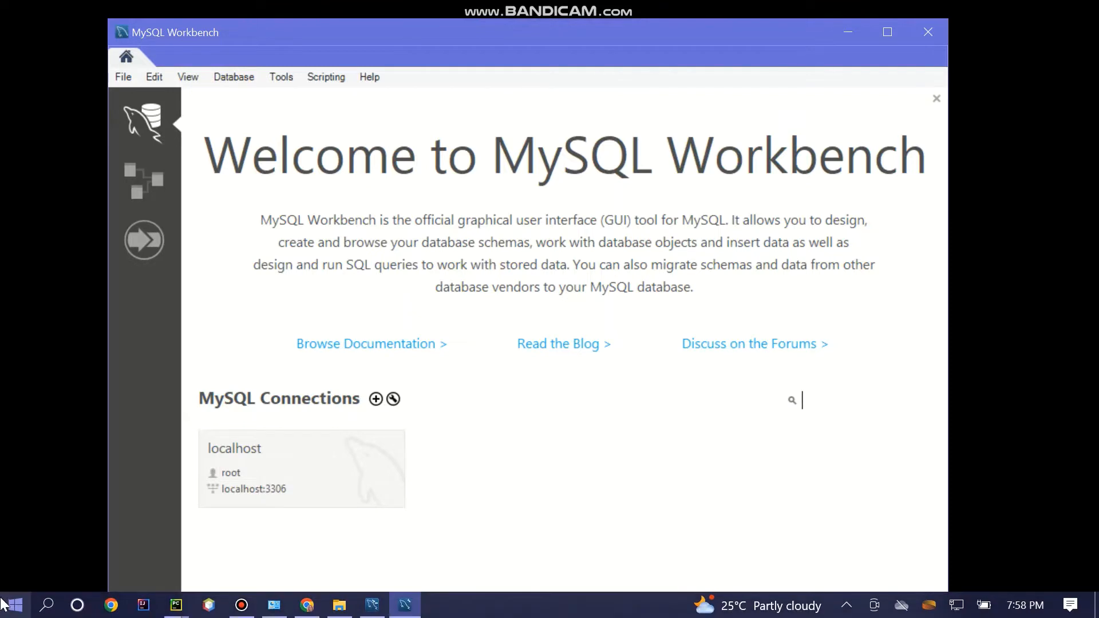
Search Windows for 'client' and launch MySQL 8.0 Command Line Client
left_click(48, 607)
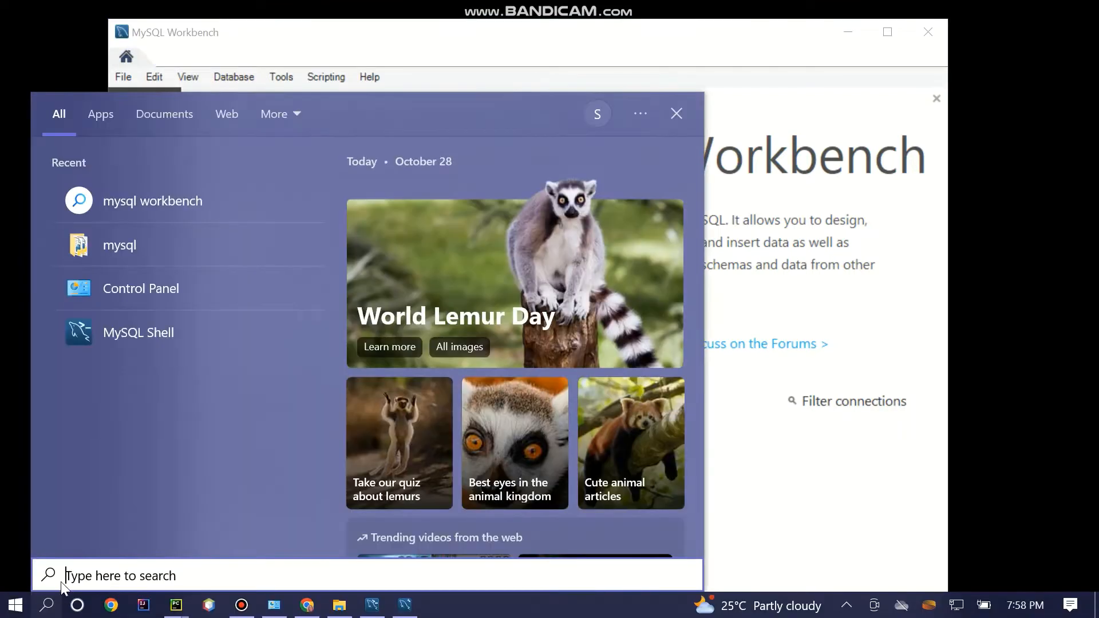
type("commad")
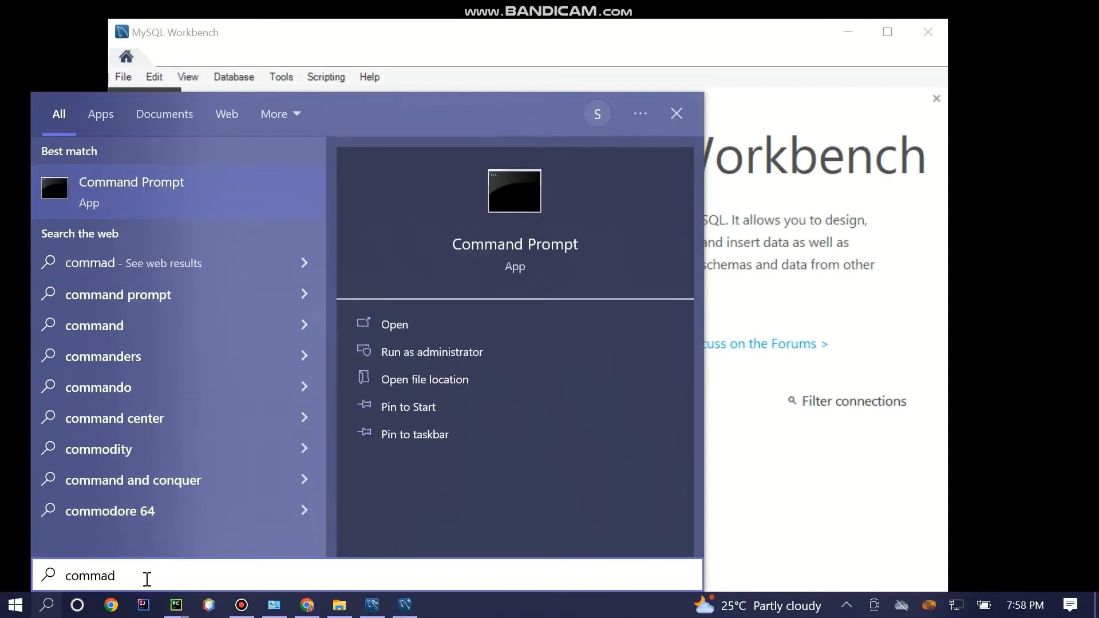
key("BackSpace")
key("BackSpace")
key("BackSpace")
key("BackSpace")
key("BackSpace")
key("BackSpace")
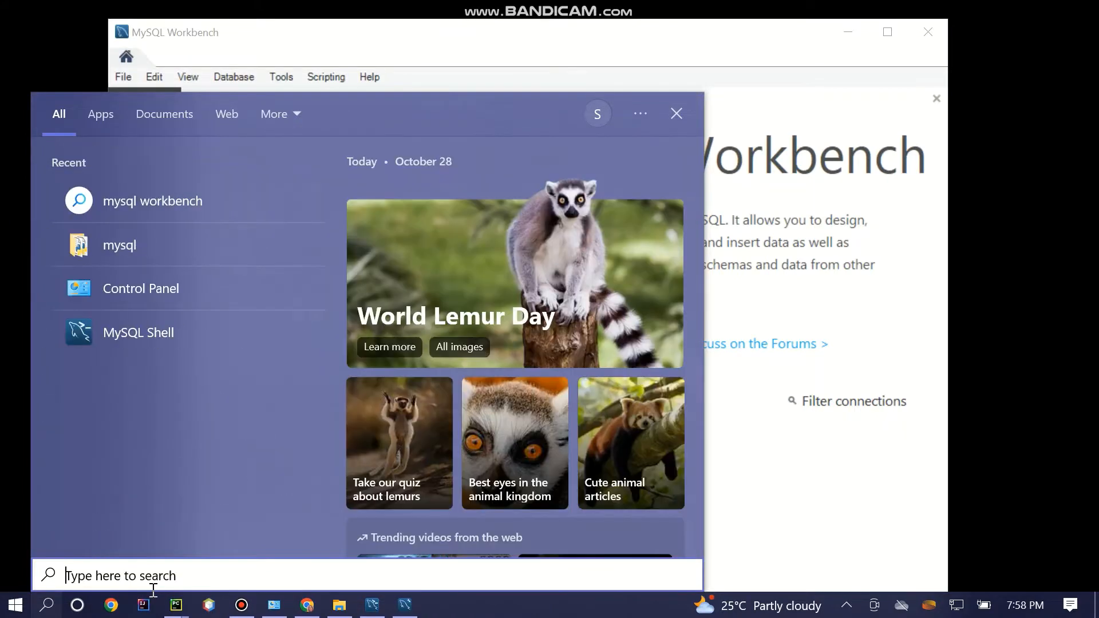
type("clien")
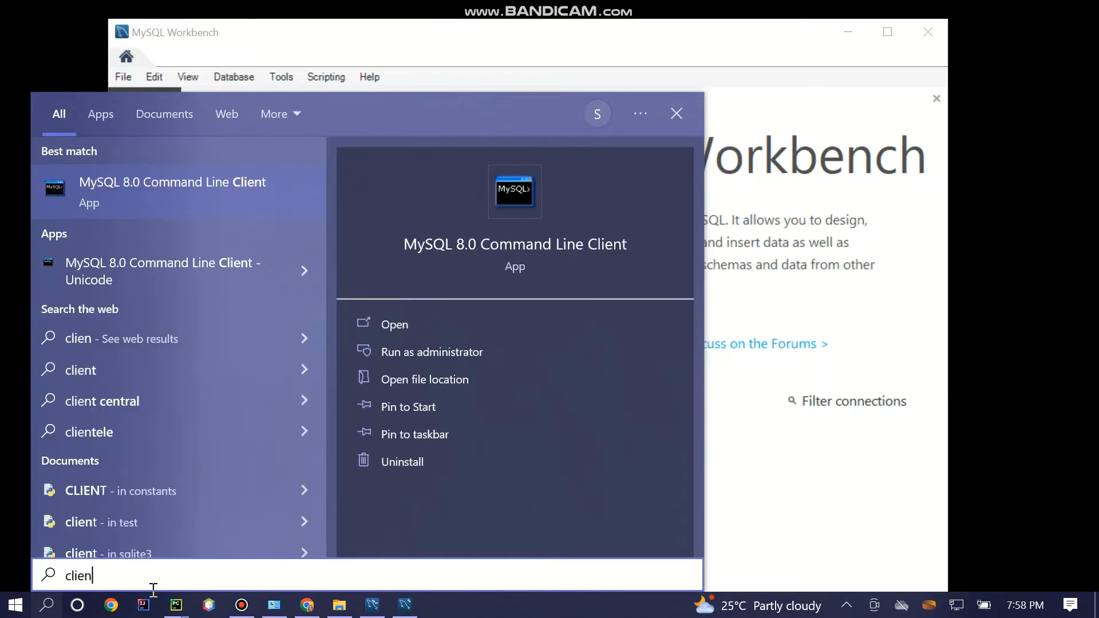
left_click(184, 187)
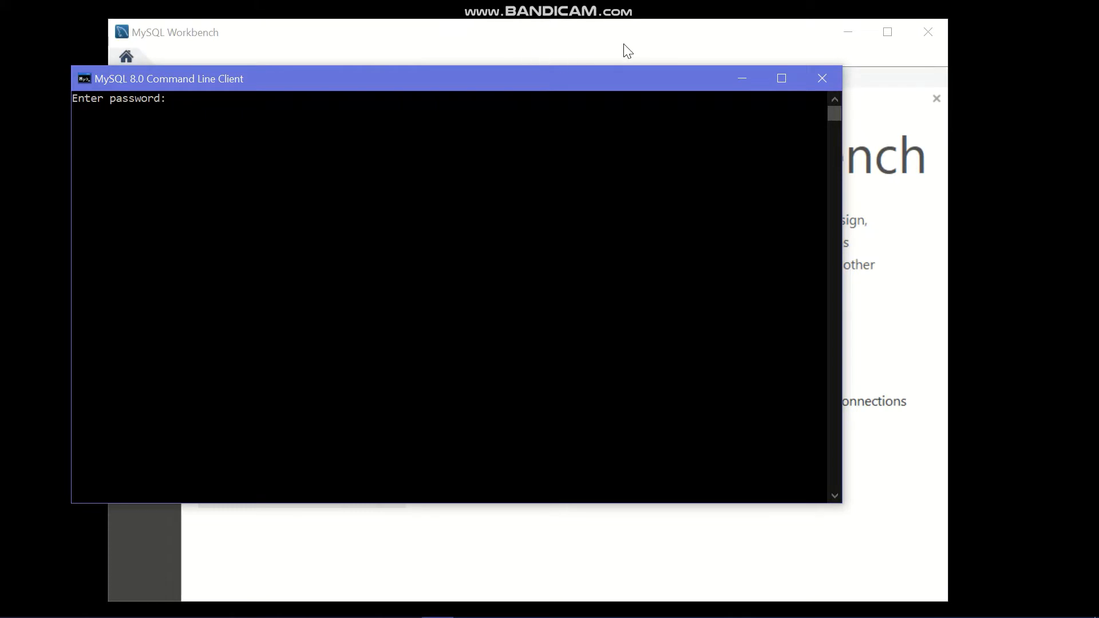
Log in as root with the root password, then minimize the console and Workbench
type("*")
key("Return")
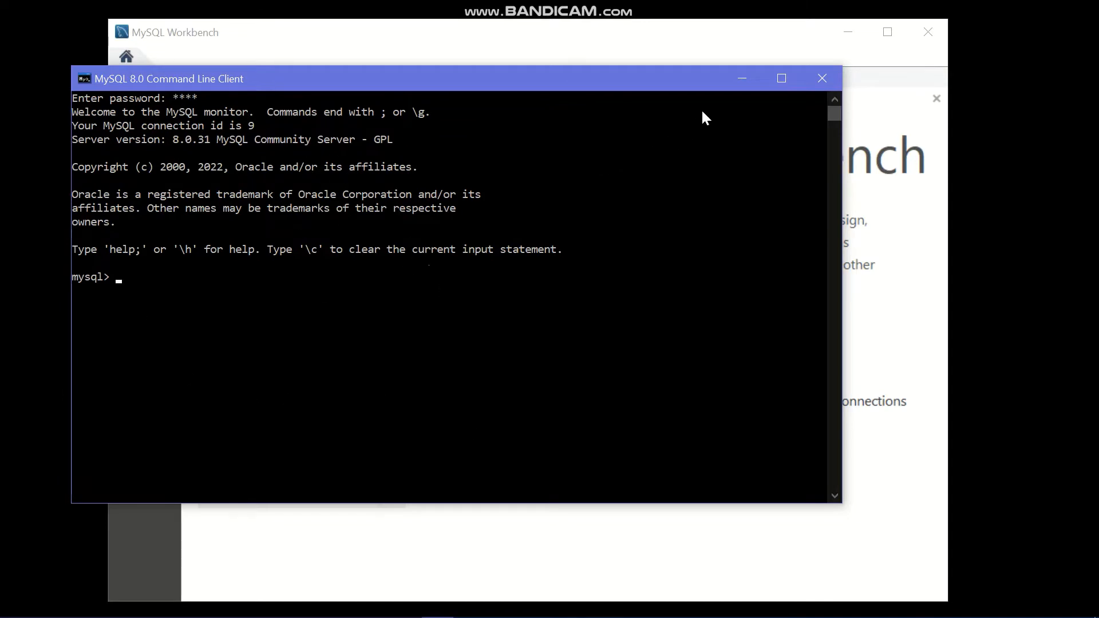
left_click(739, 82)
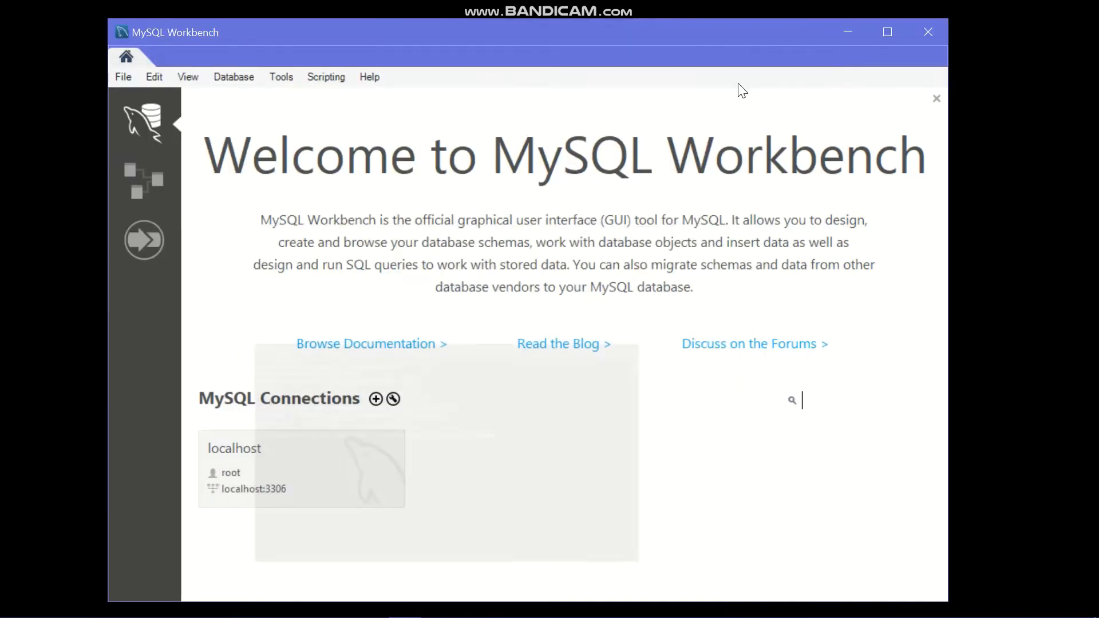
left_click(850, 32)
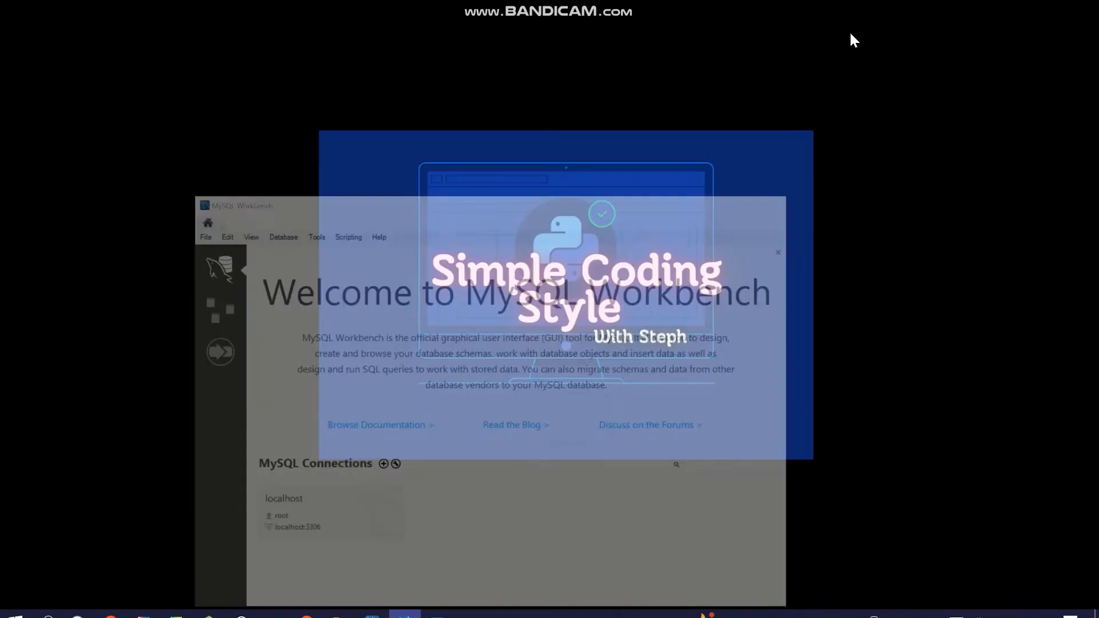